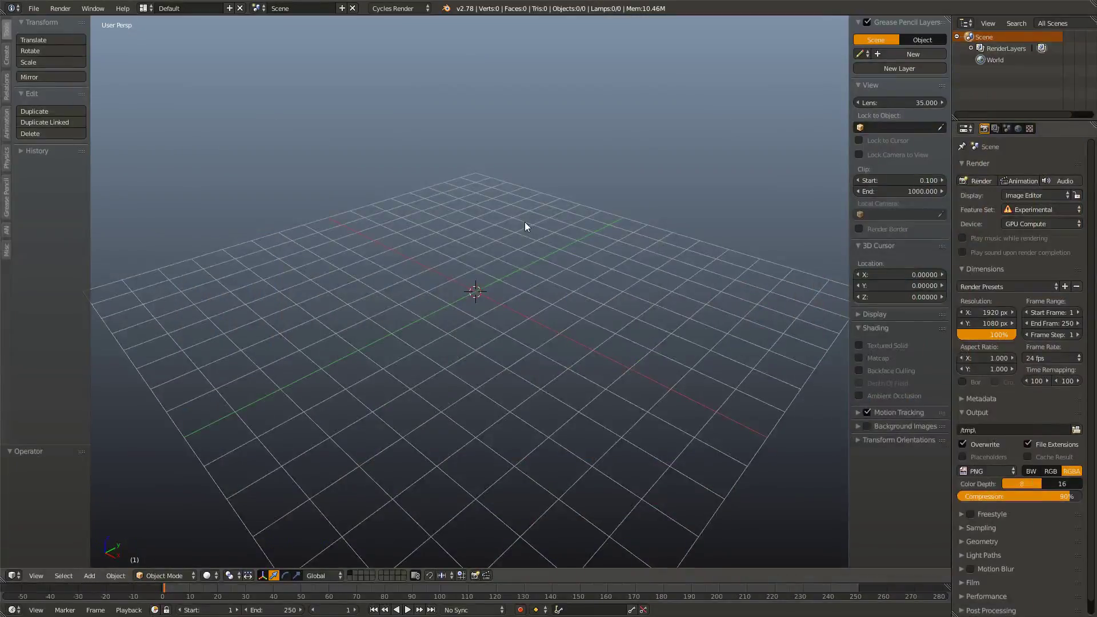
# Add a cube and scale it along Z into a thin square slab.
pyautogui.moveTo(520, 247); pyautogui.dragTo(535, 294, button='middle')
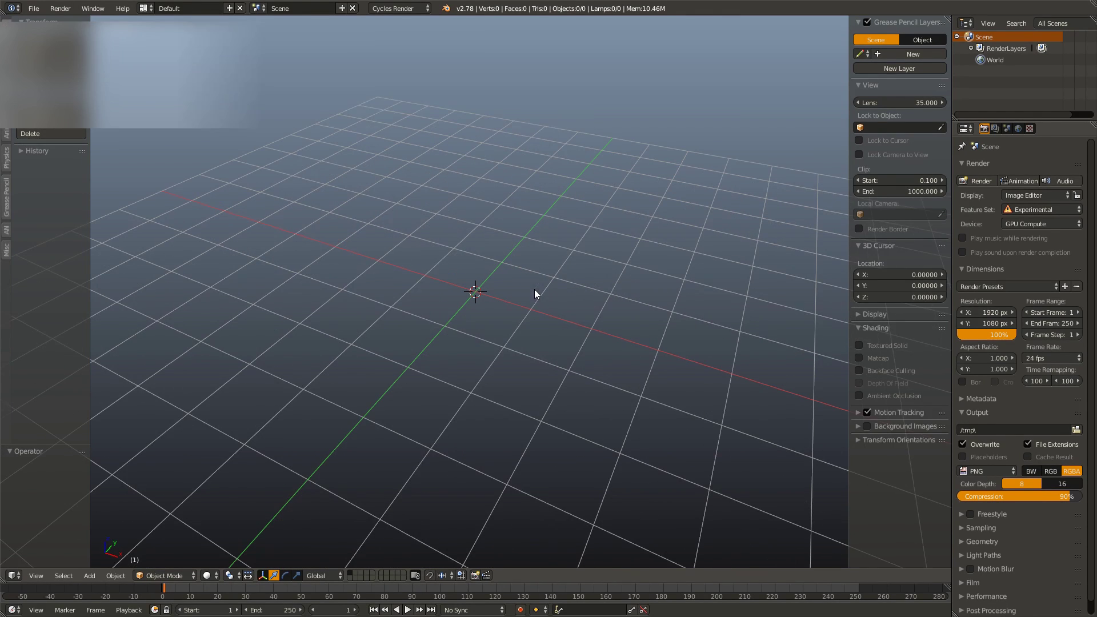
pyautogui.hotkey('shift', 'a')
pyautogui.moveTo(535, 291)
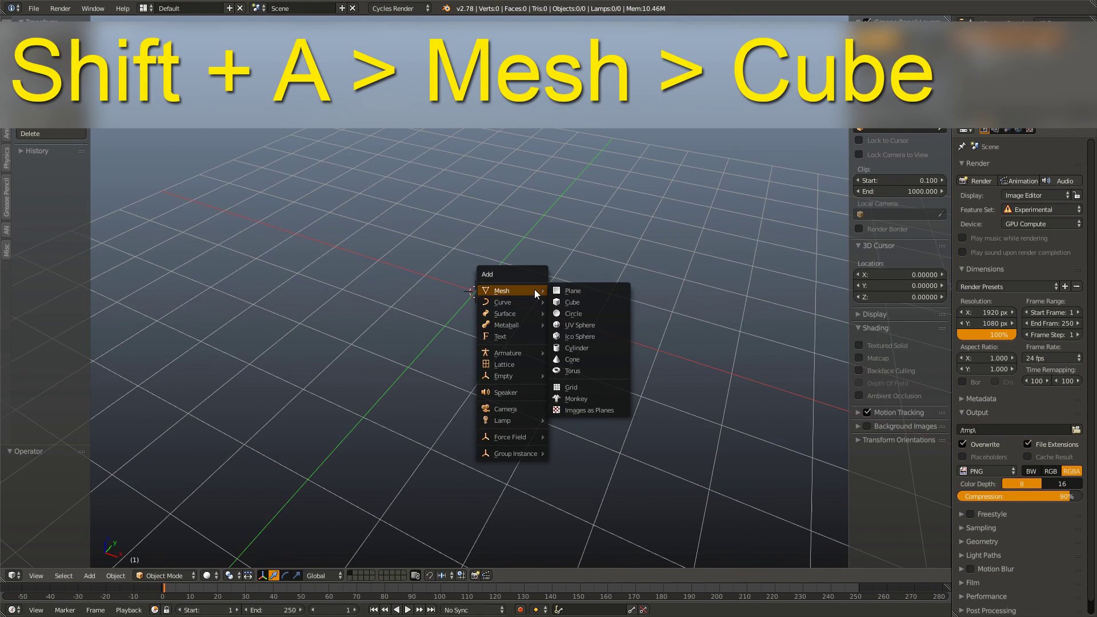
pyautogui.click(579, 300)
pyautogui.scroll(3, 575, 371)
pyautogui.scroll(-4, 667, 447)
pyautogui.press('Tab')
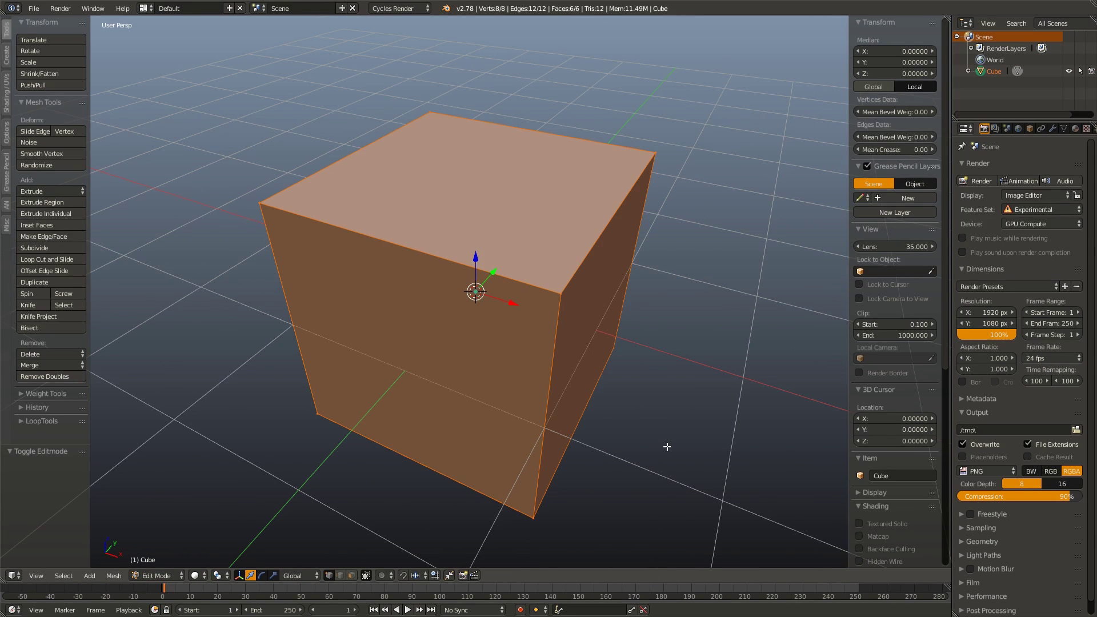
pyautogui.press('s')
pyautogui.press('z')
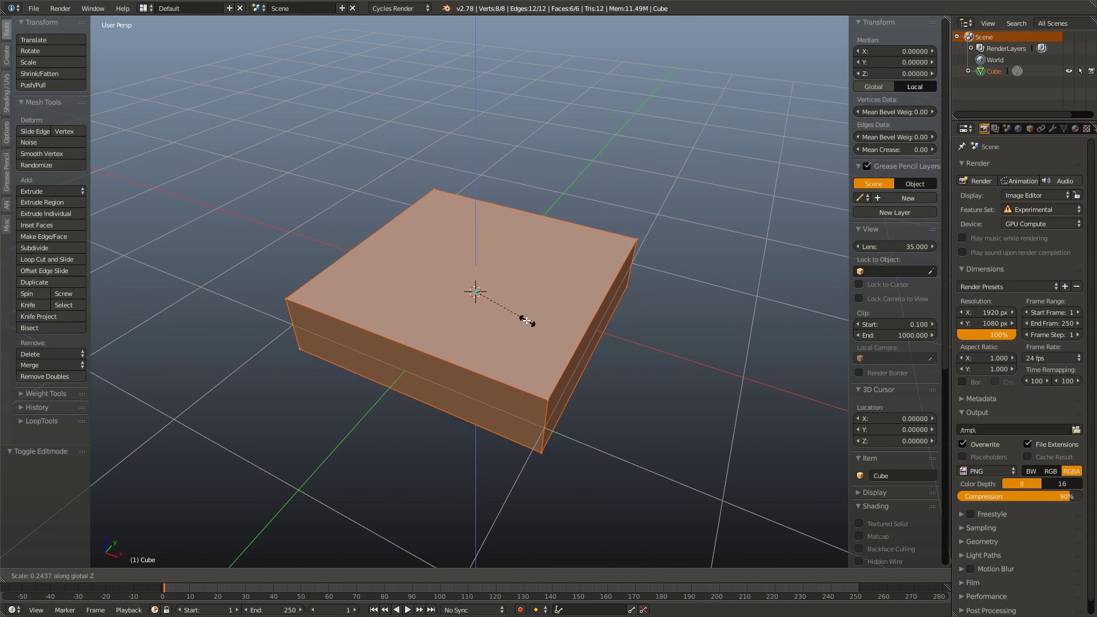
pyautogui.click(486, 306)
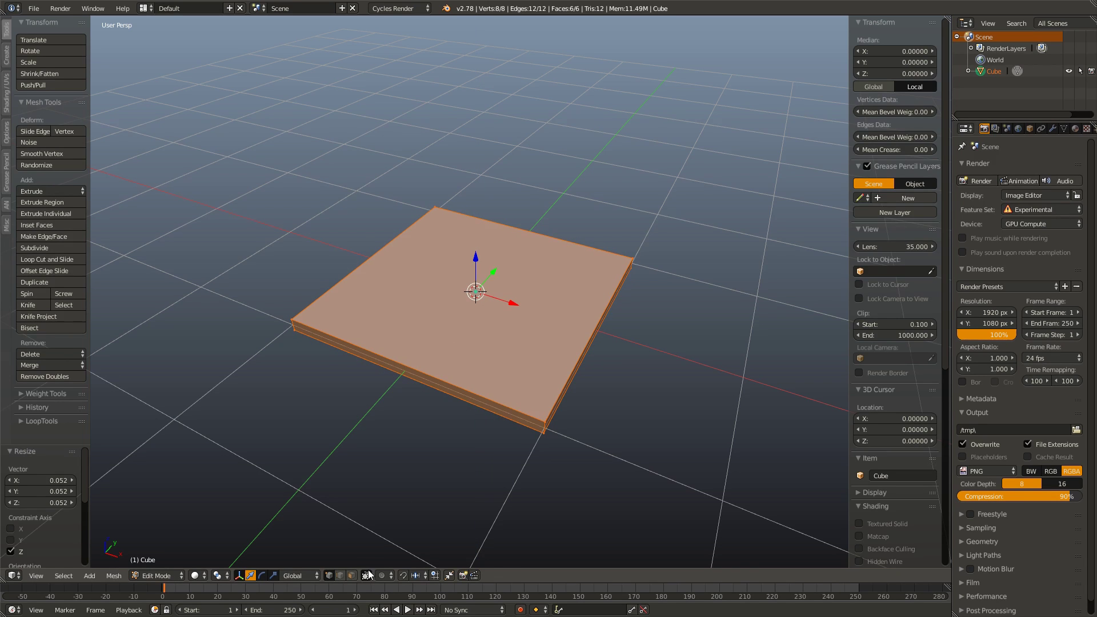
# Inset the slab's top face, then extrude and sink the inner face into a recess.
pyautogui.press('a')
pyautogui.rightClick(548, 320)
pyautogui.press('i')
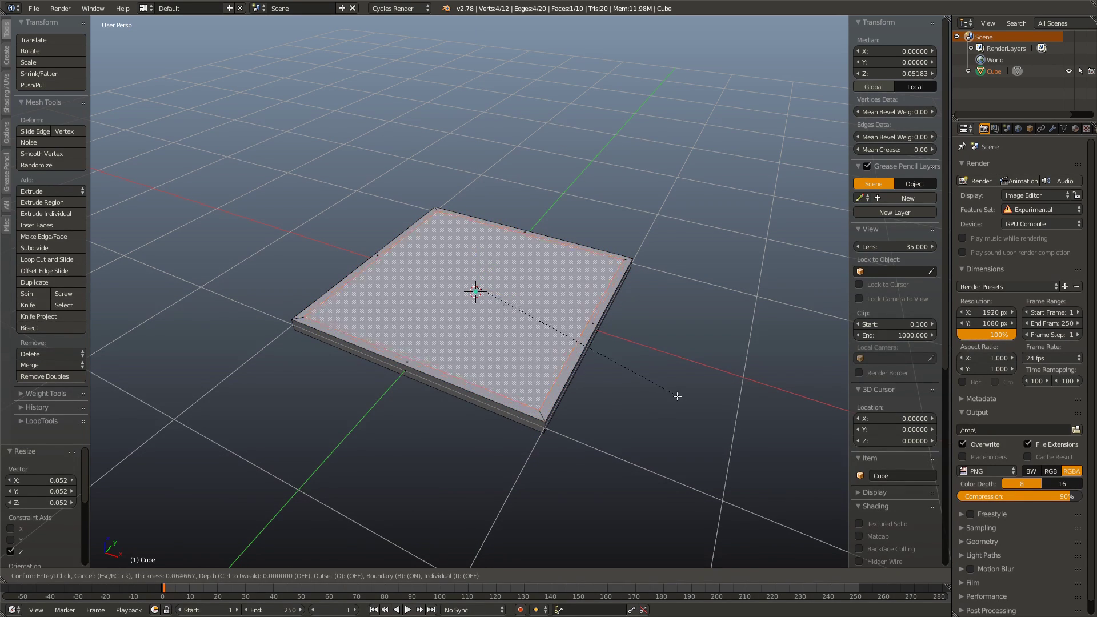
pyautogui.click(639, 377)
pyautogui.press('e')
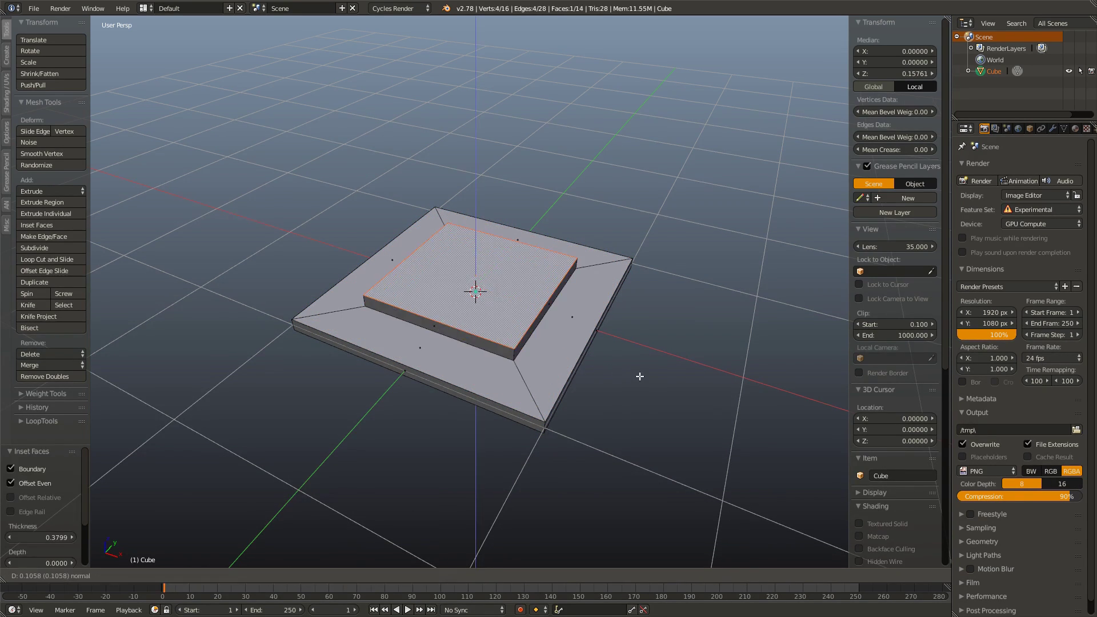
pyautogui.click(640, 376)
pyautogui.press('g')
pyautogui.click(548, 337)
pyautogui.press('Tab')
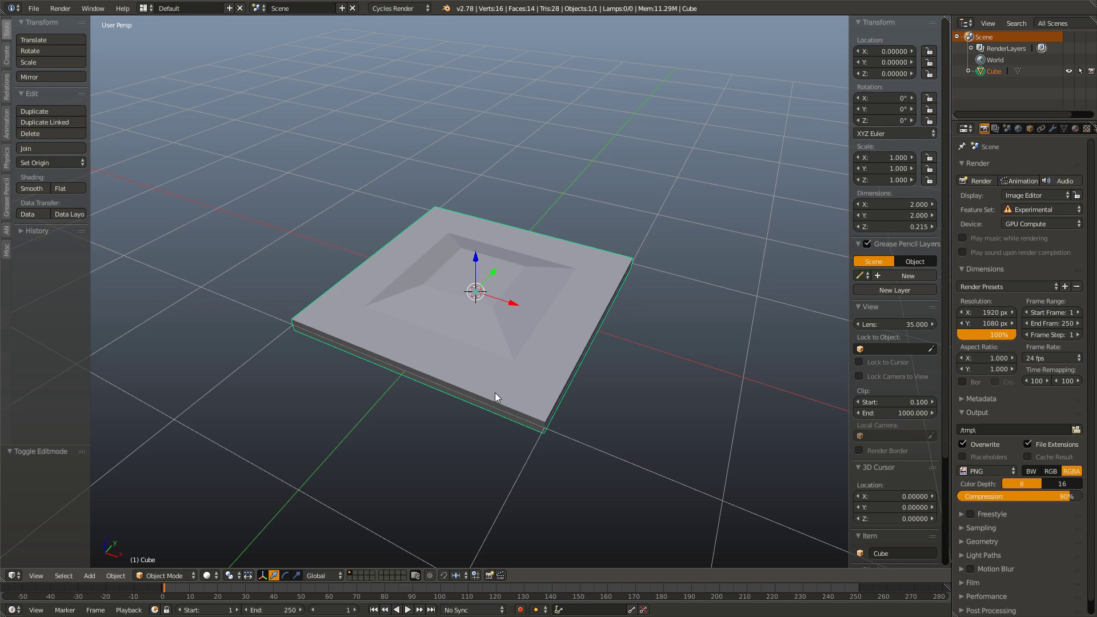
# Rename the object to 'Tile' in the Object properties.
pyautogui.scroll(-5, 497, 377)
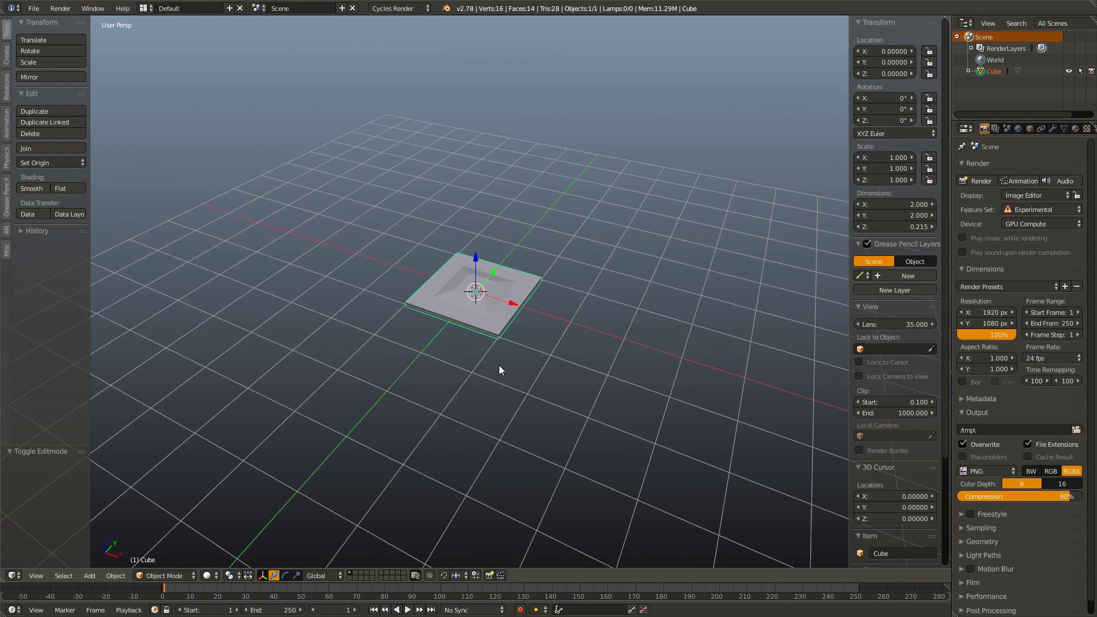
pyautogui.click(1030, 127)
pyautogui.doubleClick(1021, 165)
pyautogui.write('Tile')
pyautogui.press('Return')
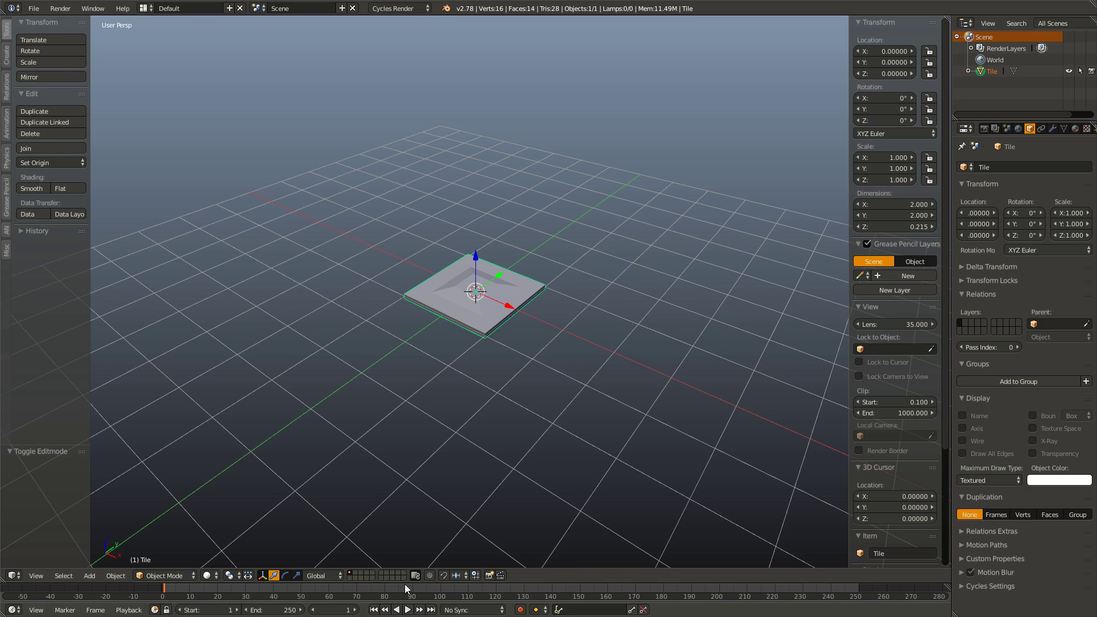
# Enlarge the lower area into an Animation Nodes editor with a new node tree.
pyautogui.moveTo(405, 583); pyautogui.dragTo(412, 226)
pyautogui.hotkey('shift', 'F3')
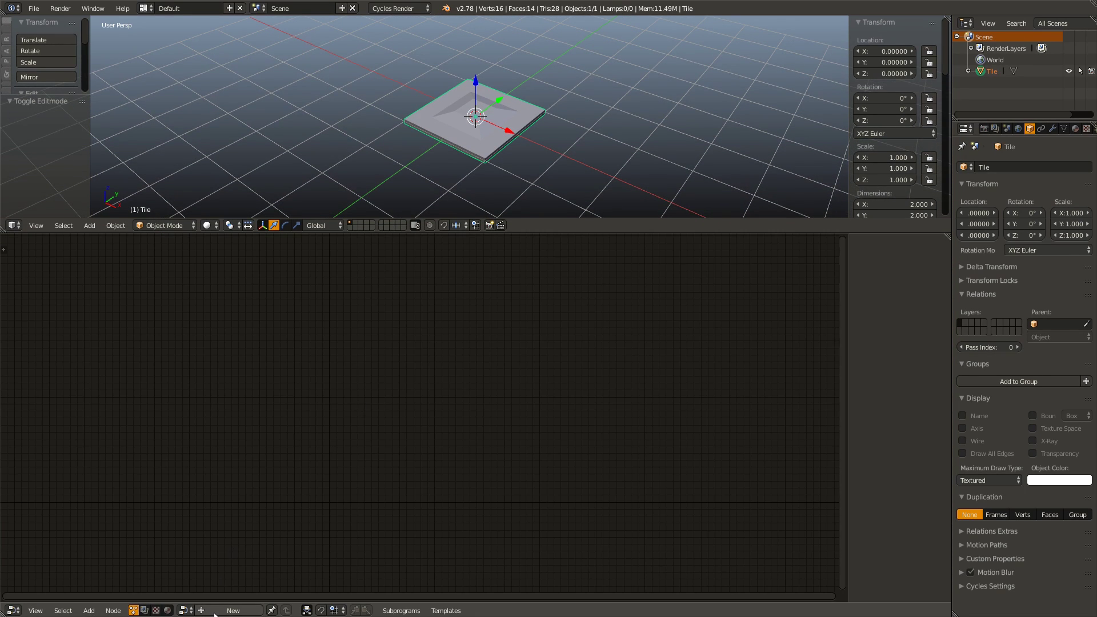
pyautogui.click(215, 613)
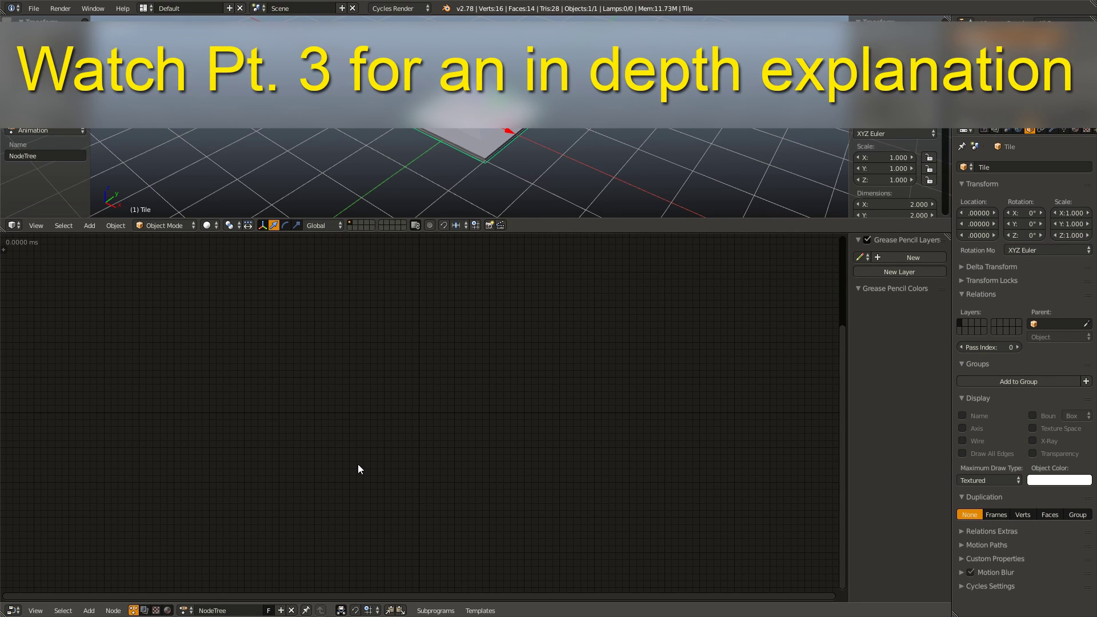
# Add an Object Input node referencing the Tile object.
pyautogui.hotkey('shift', 'a')
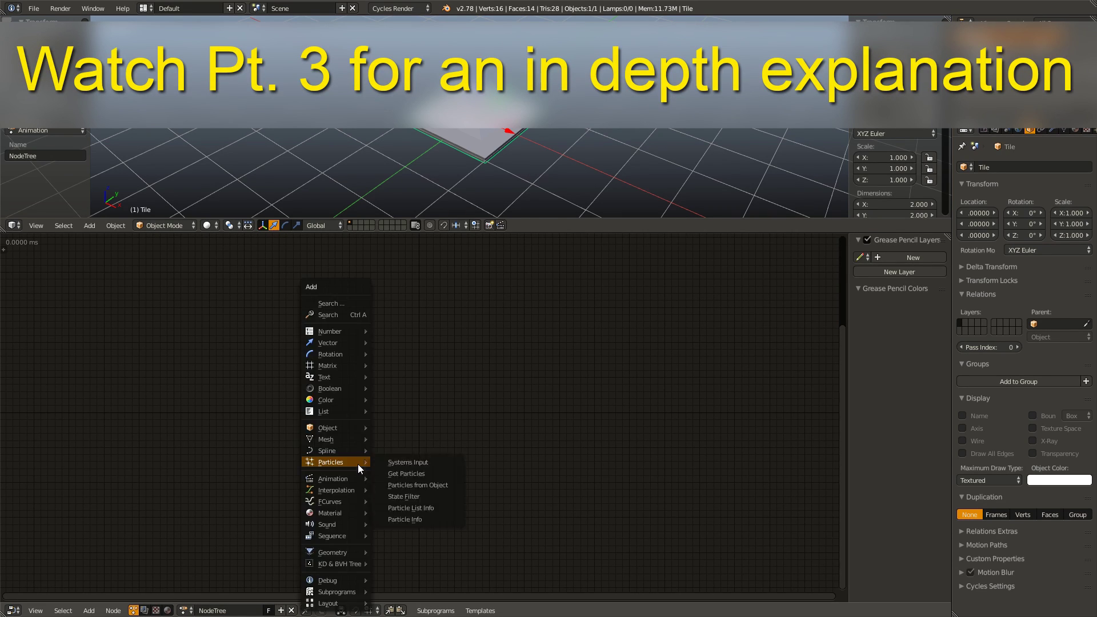
pyautogui.moveTo(351, 427)
pyautogui.click(400, 175)
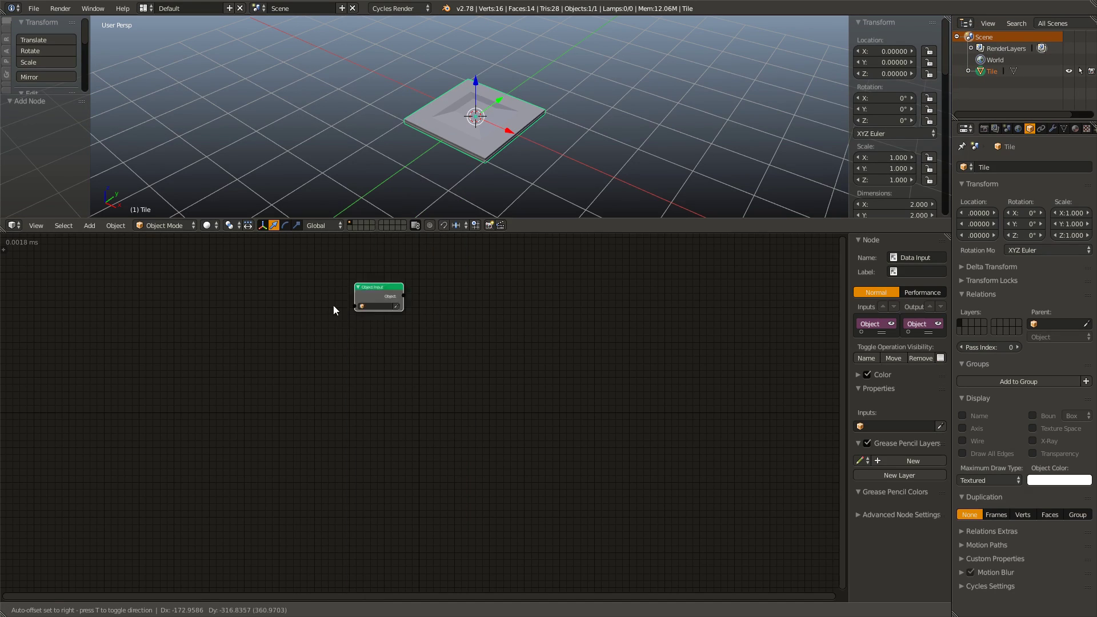
pyautogui.click(291, 362)
pyautogui.click(291, 361)
pyautogui.moveTo(361, 338); pyautogui.dragTo(358, 393, button='middle')
pyautogui.scroll(1, 358, 393)
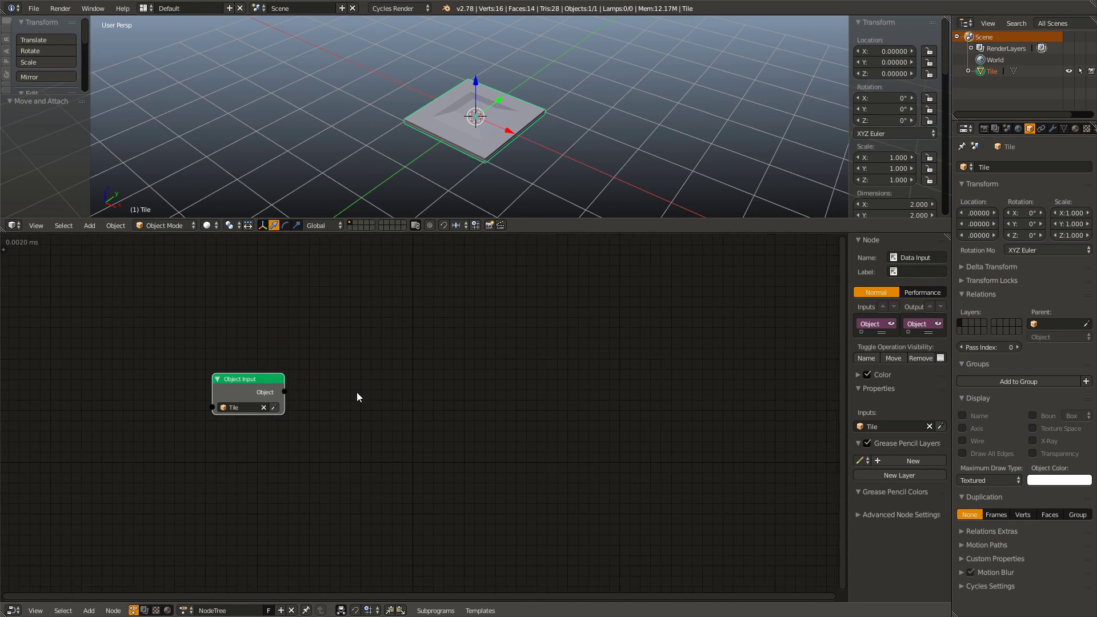
# Add an Object Instancer node that uses Tile as its source object.
pyautogui.hotkey('shift', 'a')
pyautogui.moveTo(359, 390)
pyautogui.click(401, 392)
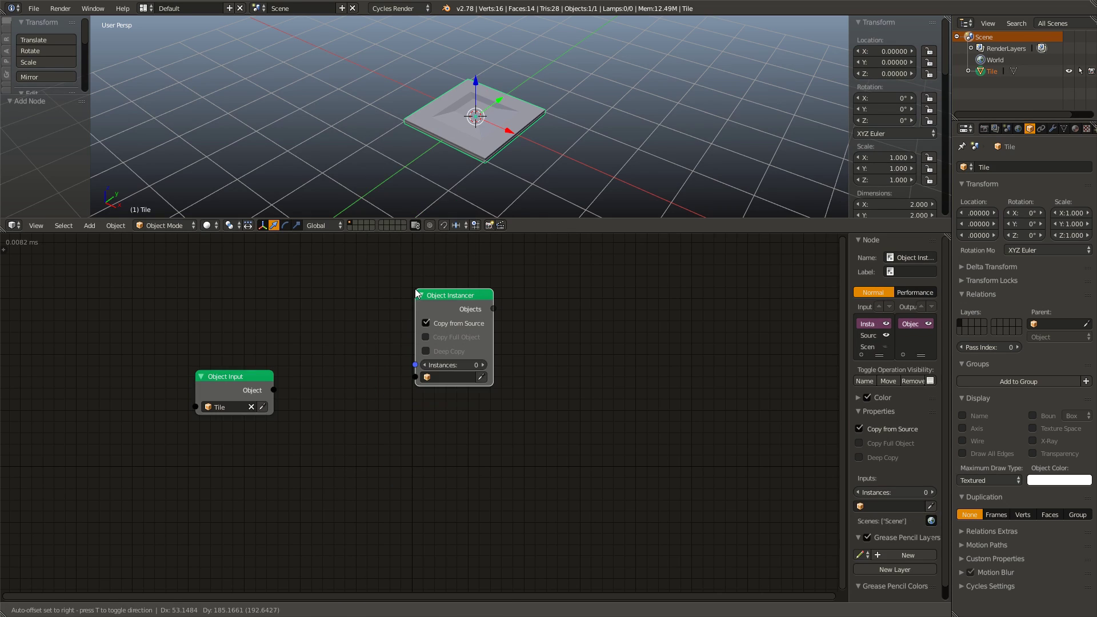
pyautogui.click(383, 378)
pyautogui.moveTo(274, 390); pyautogui.dragTo(414, 365)
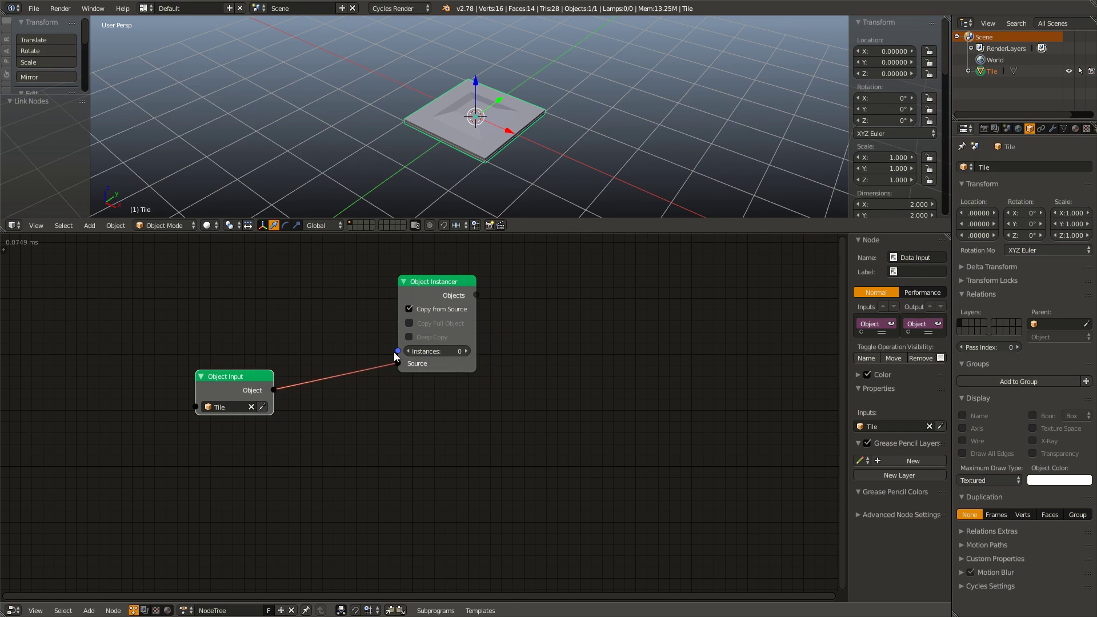
pyautogui.moveTo(365, 338); pyautogui.dragTo(434, 383, button='middle')
# Add a Grid Mesh node to the tree.
pyautogui.hotkey('shift', 'a')
pyautogui.moveTo(454, 334)
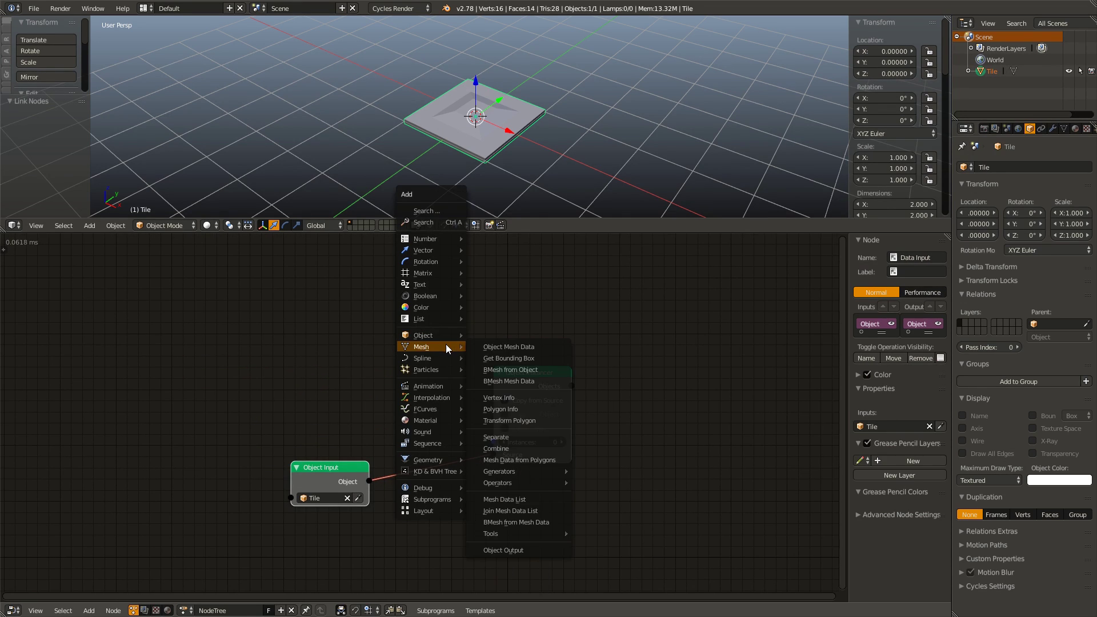
pyautogui.moveTo(503, 472)
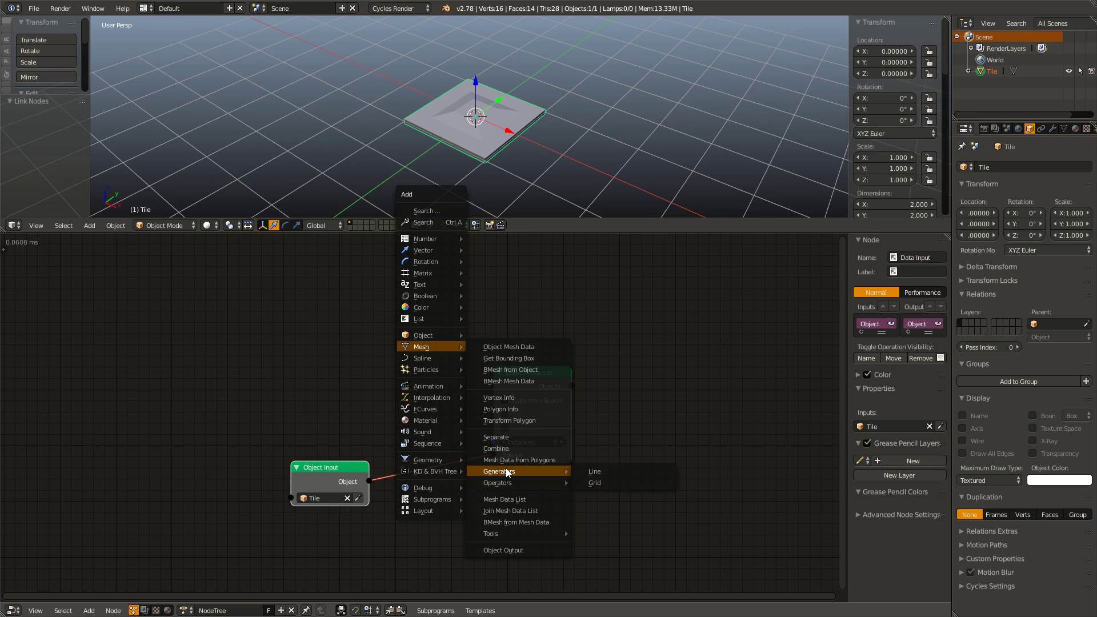
pyautogui.click(603, 483)
pyautogui.click(277, 260)
pyautogui.moveTo(420, 363); pyautogui.dragTo(431, 395, button='middle')
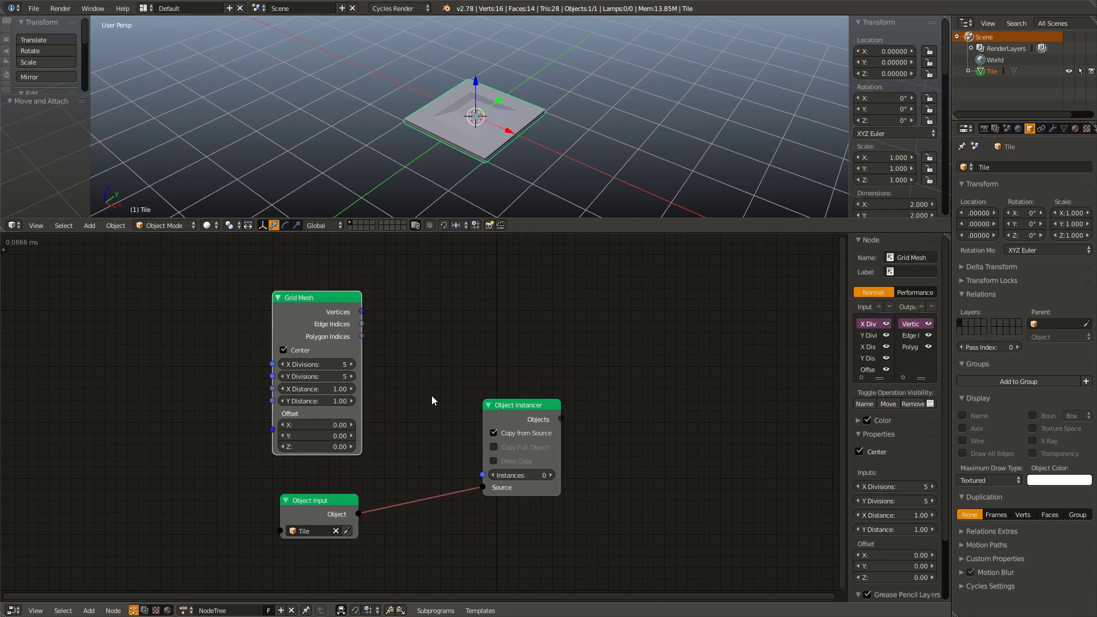
pyautogui.scroll(1, 431, 395)
# Drive the instance count from Grid Mesh vertices through a Get List Length node.
pyautogui.moveTo(359, 302); pyautogui.dragTo(493, 481)
pyautogui.click(415, 358)
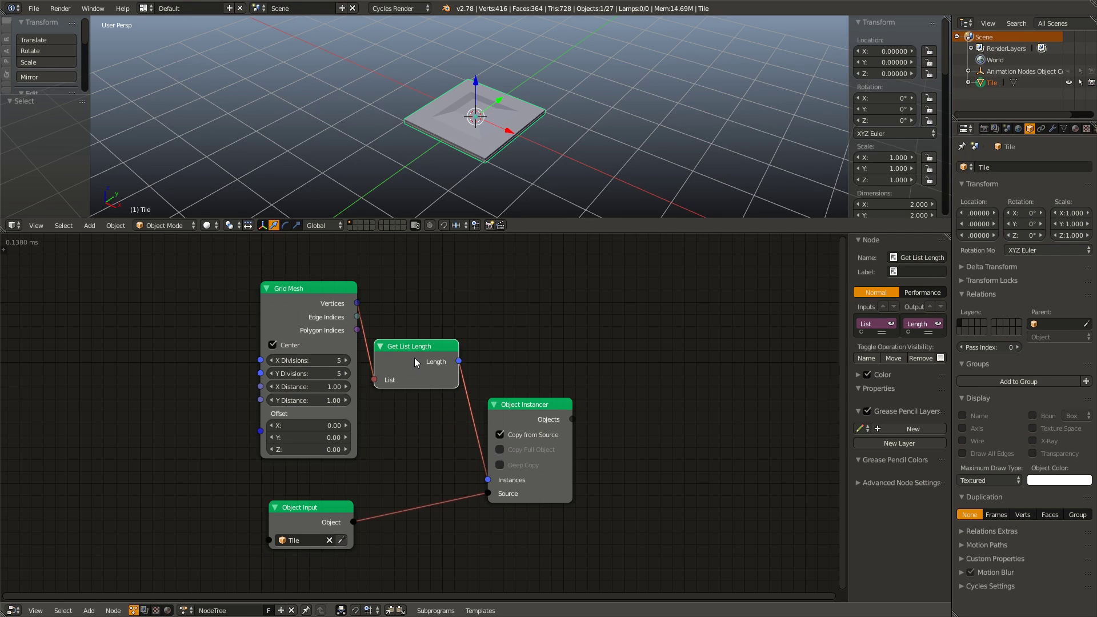
pyautogui.press('g')
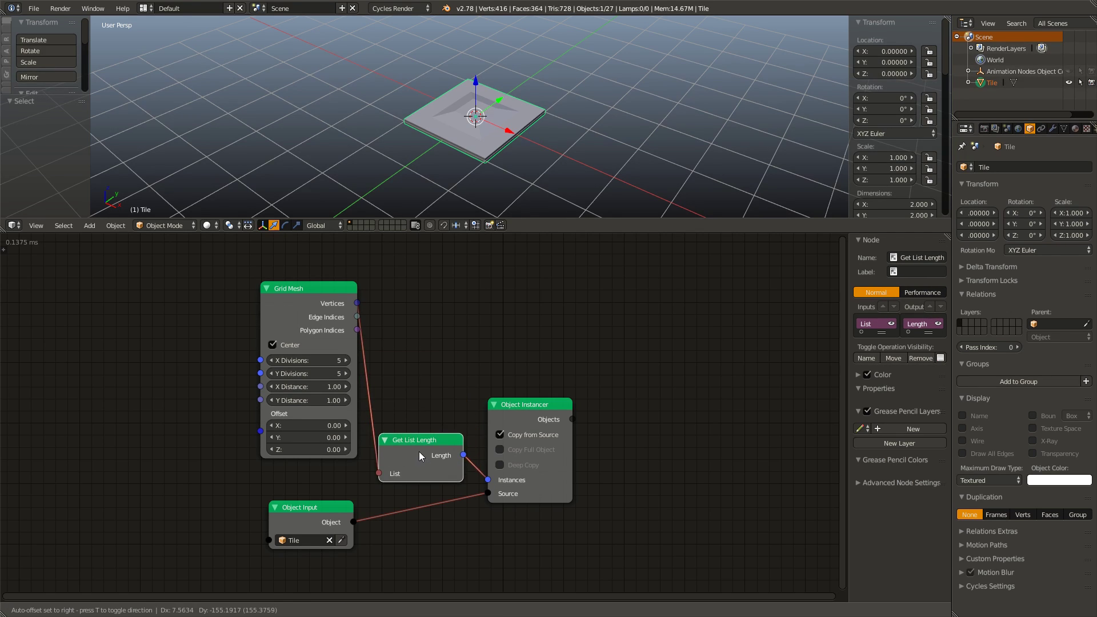
pyautogui.click(421, 444)
pyautogui.press('a')
pyautogui.moveTo(499, 446); pyautogui.dragTo(408, 433, button='middle')
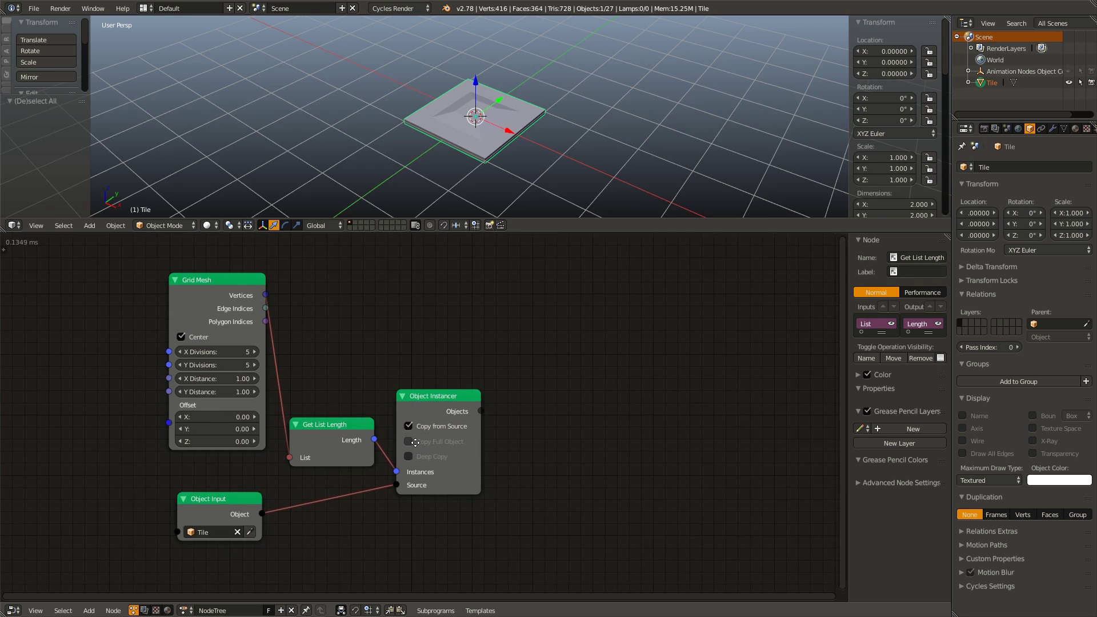
# Create a loop over the instancer's objects and name it 'TileLoop'.
pyautogui.click(430, 408)
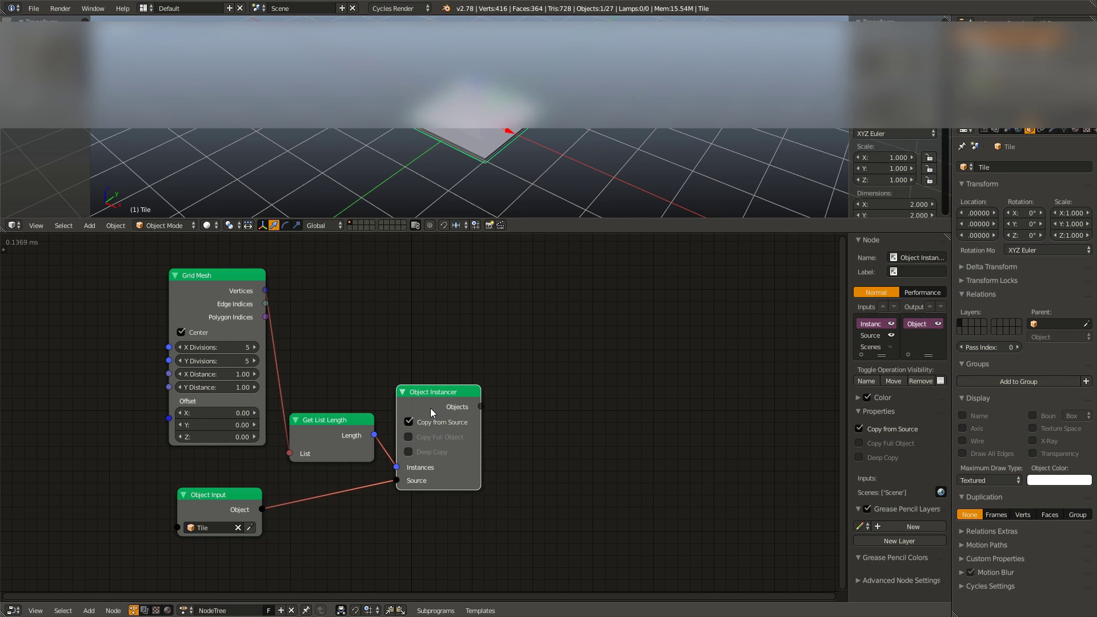
pyautogui.press('w')
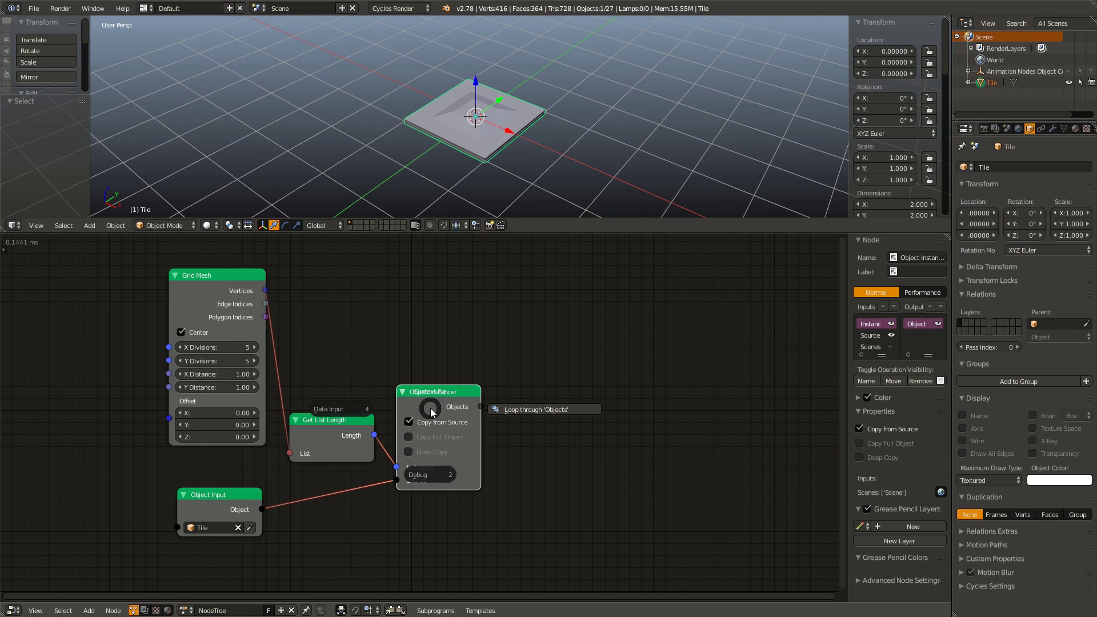
pyautogui.click(511, 408)
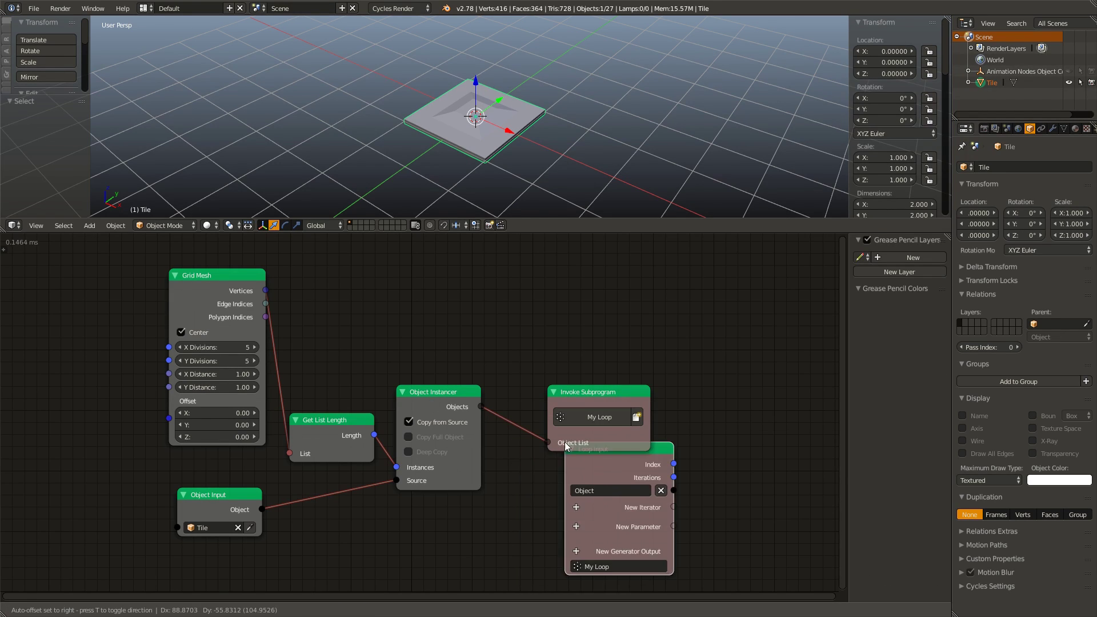
pyautogui.click(129, 570)
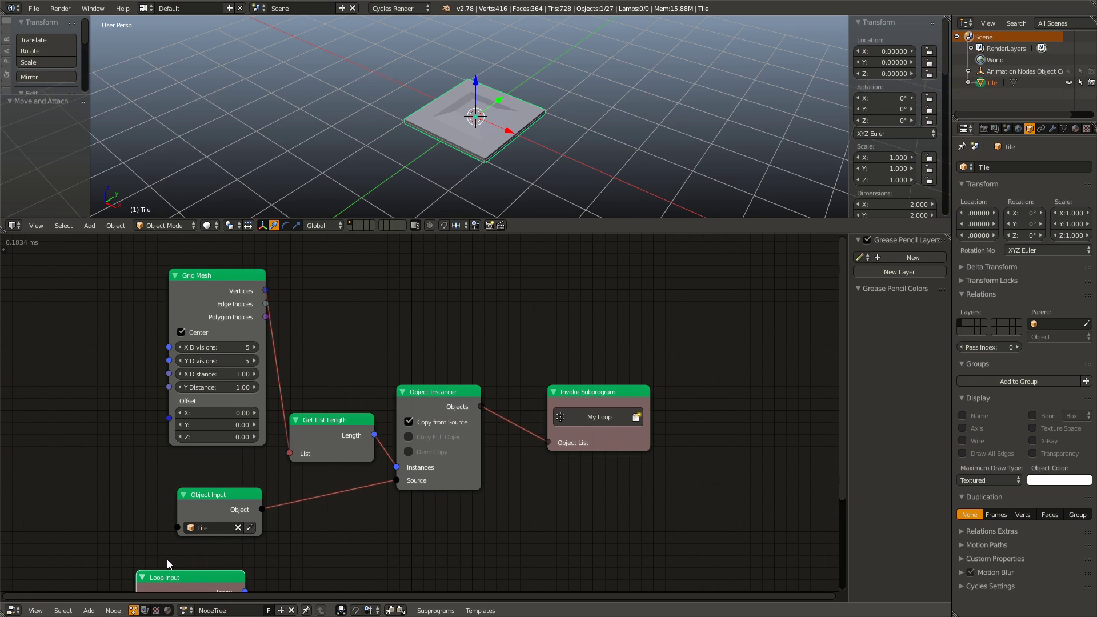
pyautogui.moveTo(167, 560); pyautogui.dragTo(239, 370, button='middle')
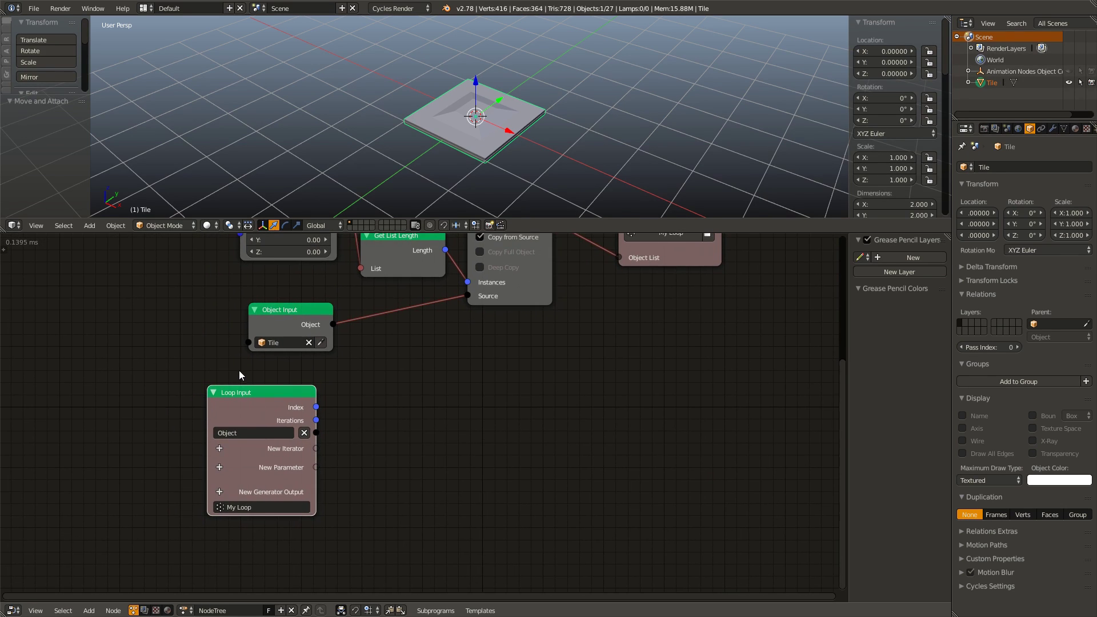
pyautogui.click(267, 502)
pyautogui.write('TileLoop')
pyautogui.press('Return')
# Select the Grid Mesh node and bring up its quick actions.
pyautogui.moveTo(372, 330); pyautogui.dragTo(389, 504, button='middle')
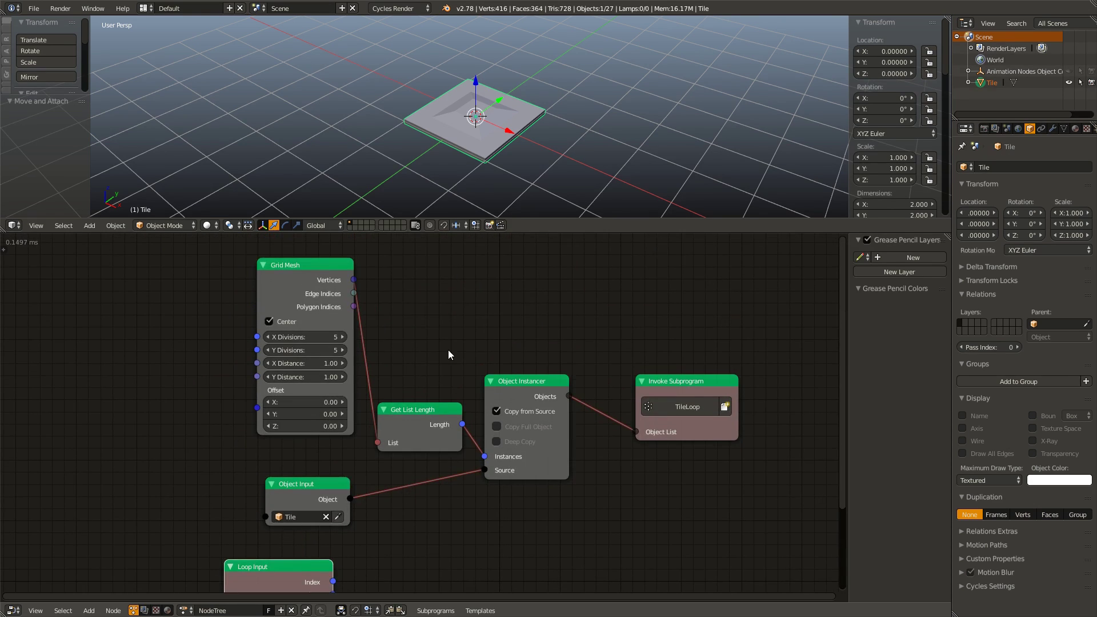
pyautogui.click(301, 310)
pyautogui.press('w')
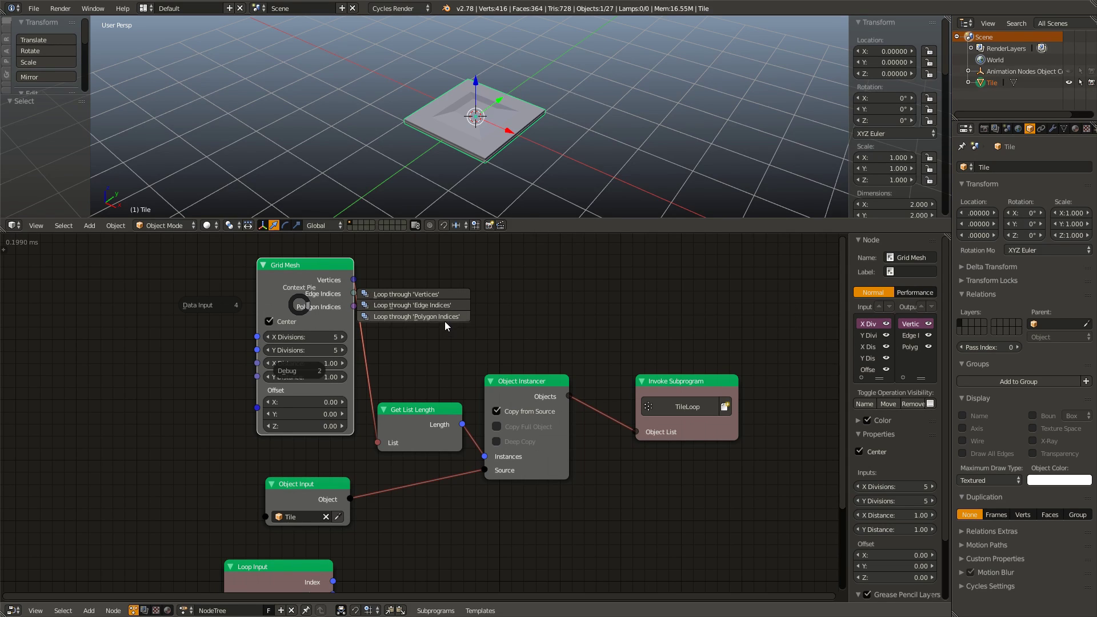
# Add an Object Transforms Output fed by the loop's object, with Location X, Y, Z enabled.
pyautogui.press('Escape')
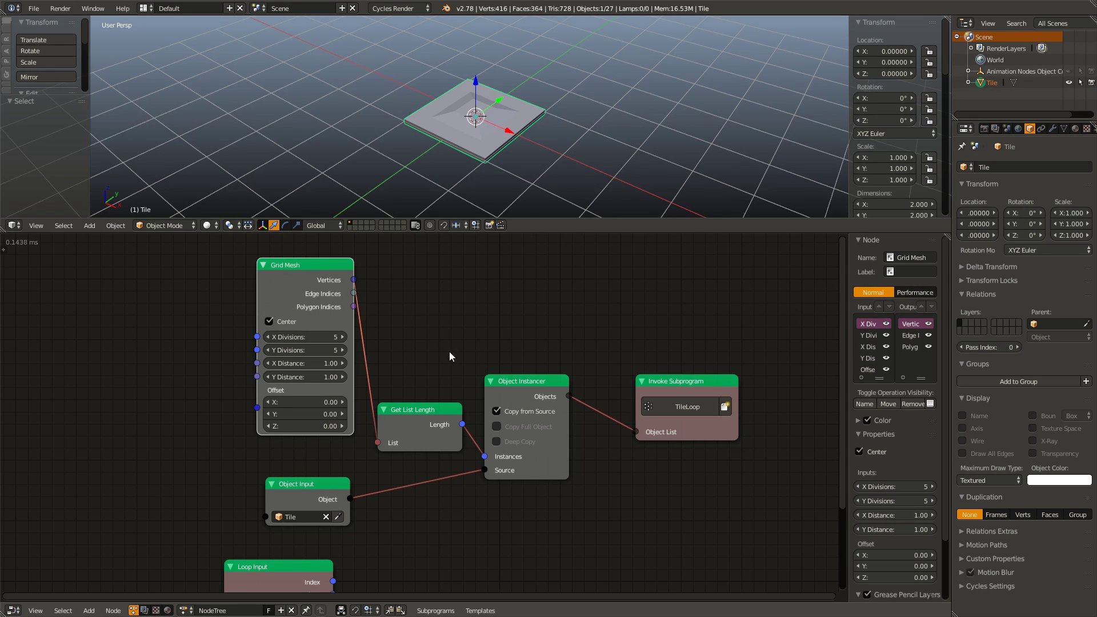
pyautogui.moveTo(456, 494); pyautogui.dragTo(391, 393, button='middle')
pyautogui.hotkey('shift', 'a')
pyautogui.moveTo(390, 380)
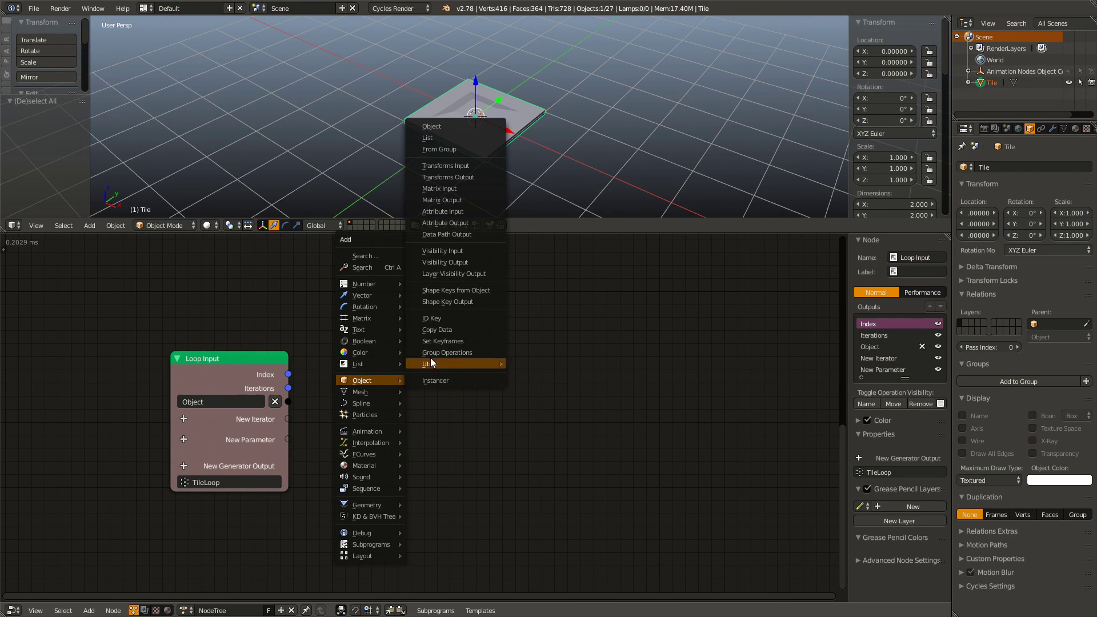
pyautogui.click(457, 176)
pyautogui.click(406, 333)
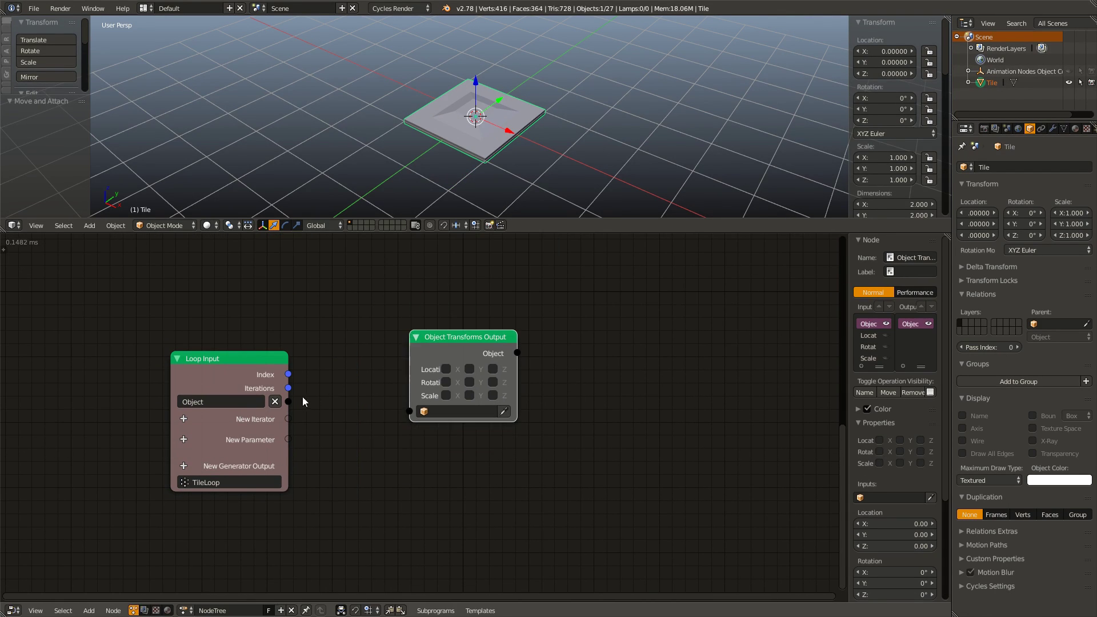
pyautogui.moveTo(298, 402); pyautogui.dragTo(408, 412)
pyautogui.click(447, 368)
pyautogui.click(469, 368)
pyautogui.click(493, 368)
# Add a Vector List iterator fed by Grid Mesh vertices and wire it to Location.
pyautogui.click(182, 420)
pyautogui.write('Vecotr')
pyautogui.press('BackSpace')
pyautogui.press('BackSpace')
pyautogui.press('BackSpace')
pyautogui.press('BackSpace')
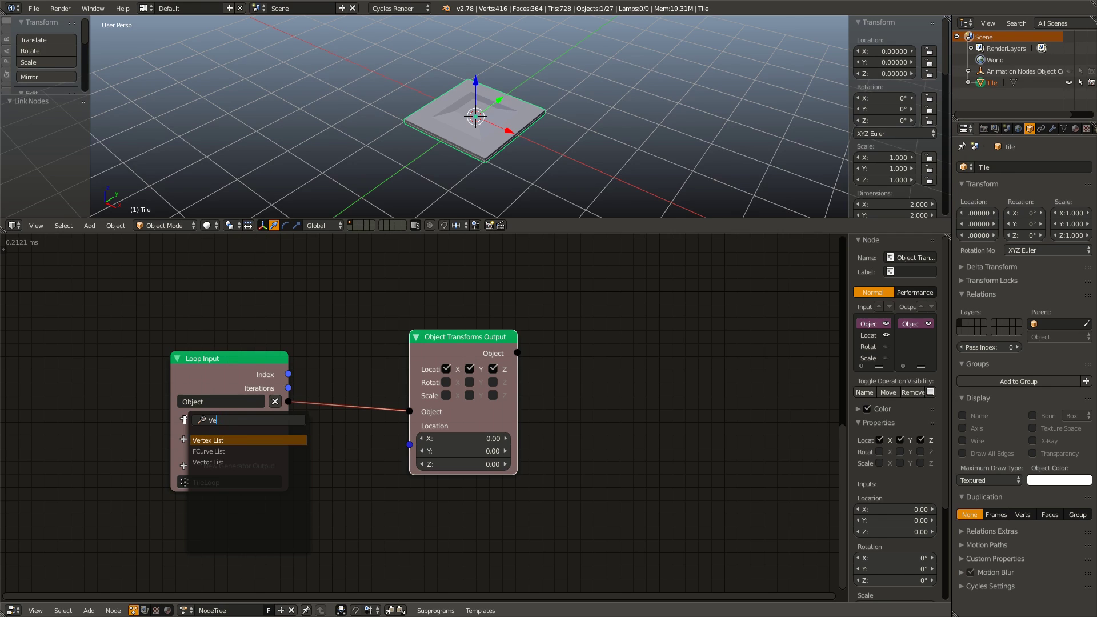
pyautogui.click(211, 461)
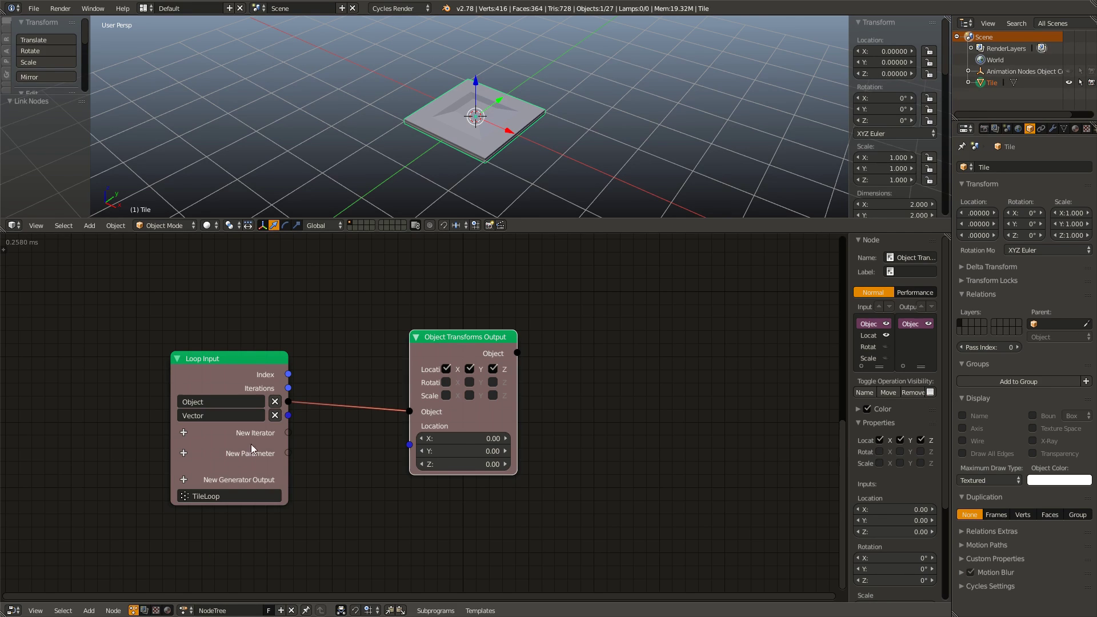
pyautogui.scroll(-2, 379, 333)
pyautogui.moveTo(379, 333); pyautogui.dragTo(379, 455, button='middle')
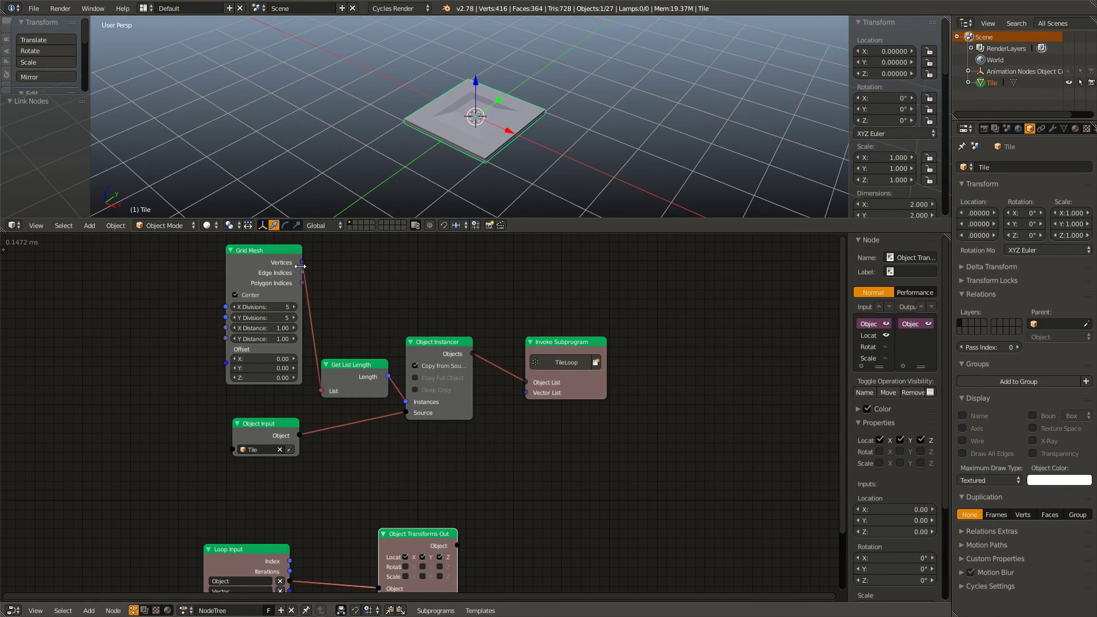
pyautogui.moveTo(300, 266); pyautogui.dragTo(527, 393)
pyautogui.moveTo(440, 470); pyautogui.dragTo(524, 298, button='middle')
pyautogui.scroll(2, 470, 420)
pyautogui.moveTo(333, 449); pyautogui.dragTo(454, 484)
pyautogui.moveTo(494, 400); pyautogui.dragTo(506, 400)
pyautogui.moveTo(420, 265); pyautogui.dragTo(424, 468, button='middle')
pyautogui.moveTo(475, 152); pyautogui.dragTo(489, 146, button='middle')
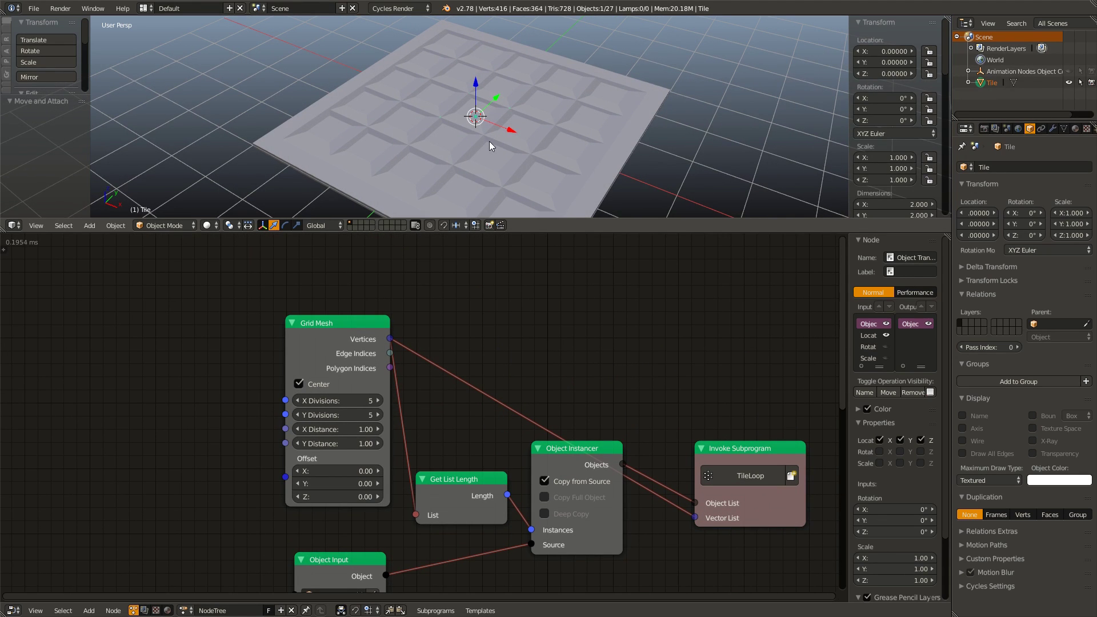
# Set the Grid Mesh X and Y Distance to 2.
pyautogui.click(339, 429)
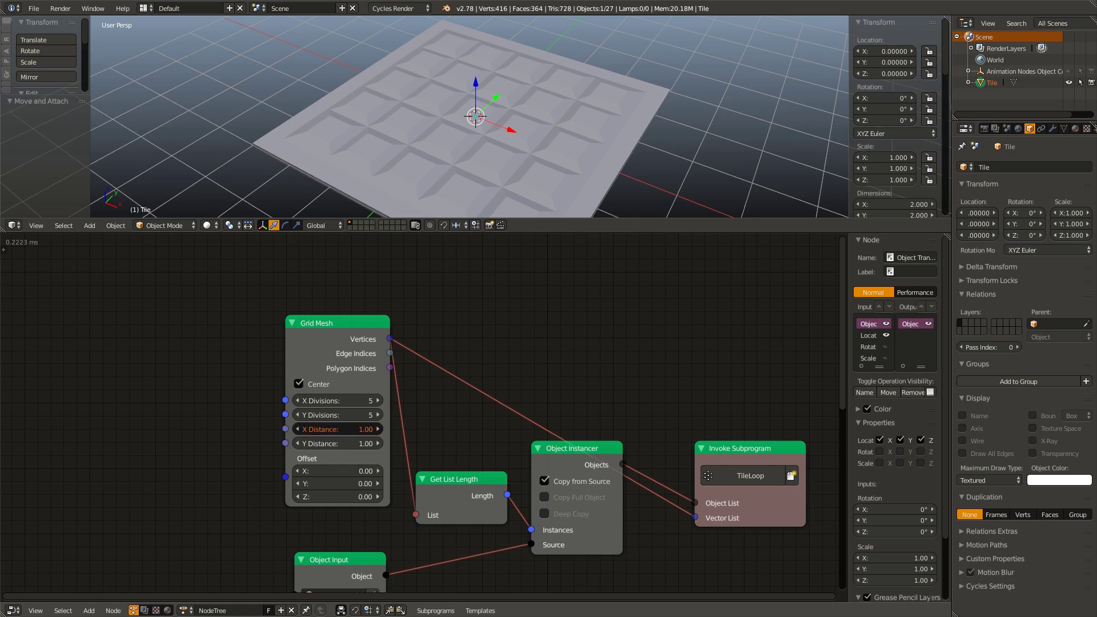
pyautogui.write('2')
pyautogui.press('Return')
pyautogui.click(337, 443)
pyautogui.write('2')
pyautogui.press('Return')
pyautogui.scroll(-2, 489, 131)
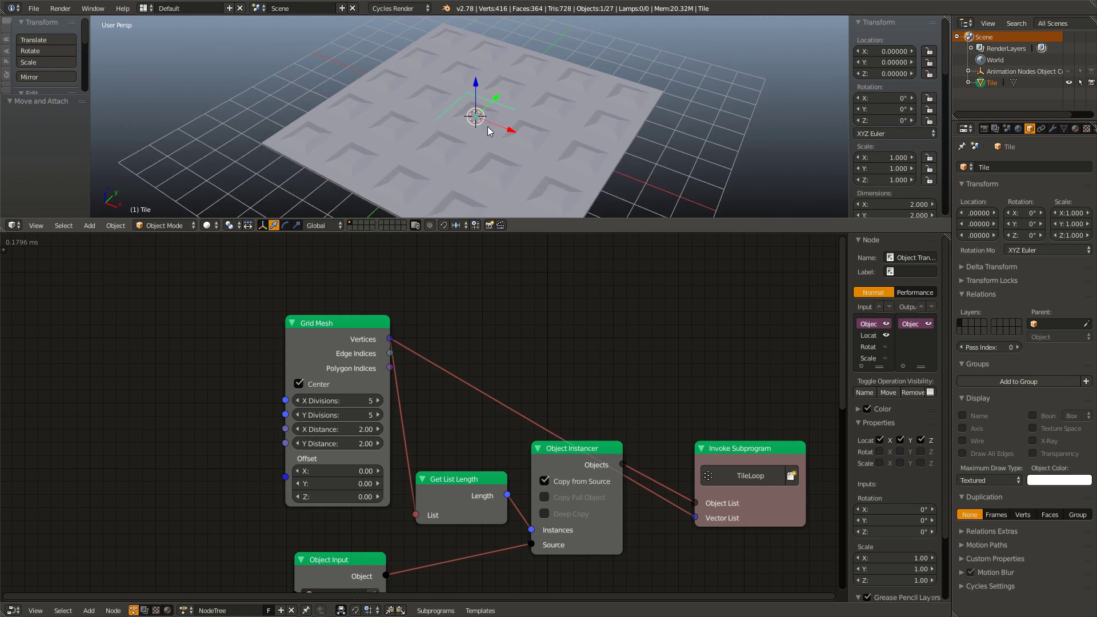
pyautogui.moveTo(488, 130); pyautogui.dragTo(508, 125, button='middle')
pyautogui.press('a')
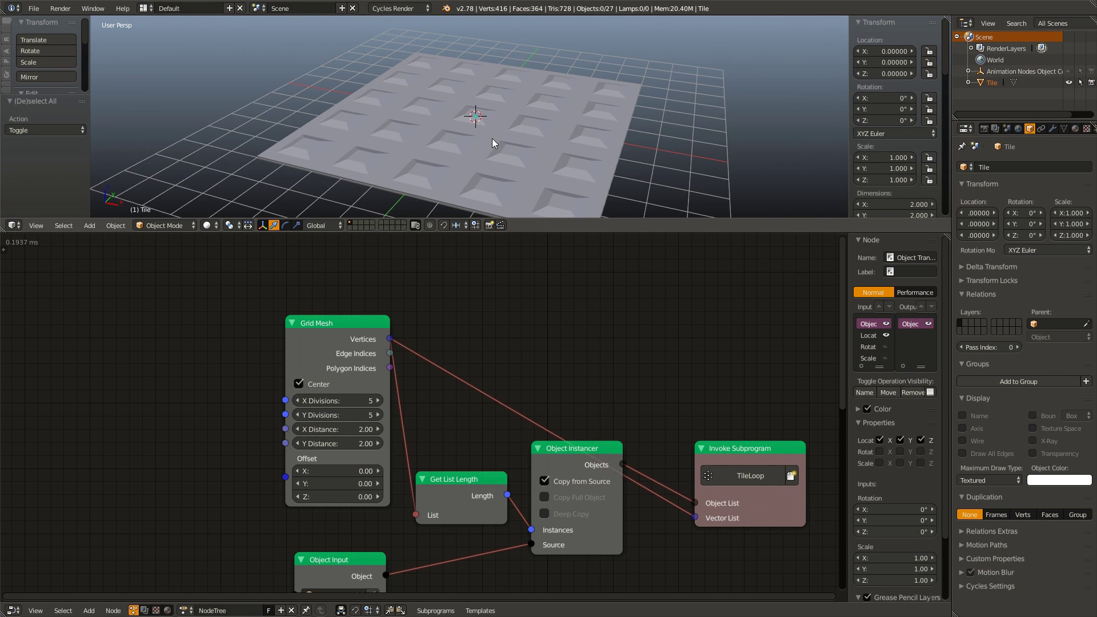
# Set Grid Mesh X and Y Divisions to 10 and view the resulting 100-tile floor.
pyautogui.click(337, 400)
pyautogui.write('10')
pyautogui.press('Tab')
pyautogui.write('10')
pyautogui.press('Return')
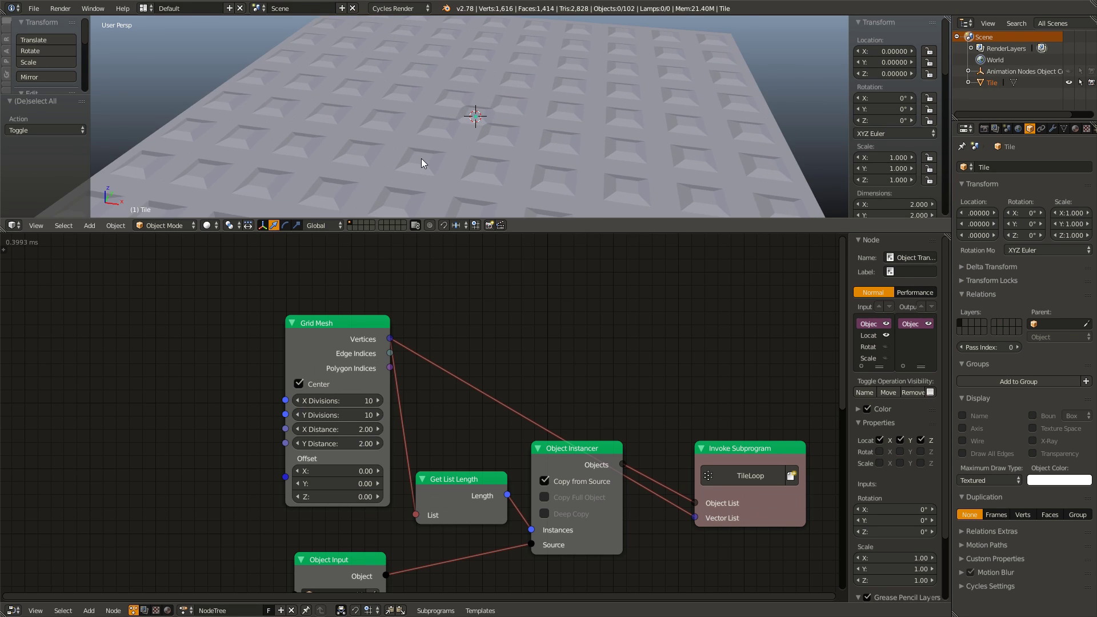
pyautogui.scroll(6, 445, 160)
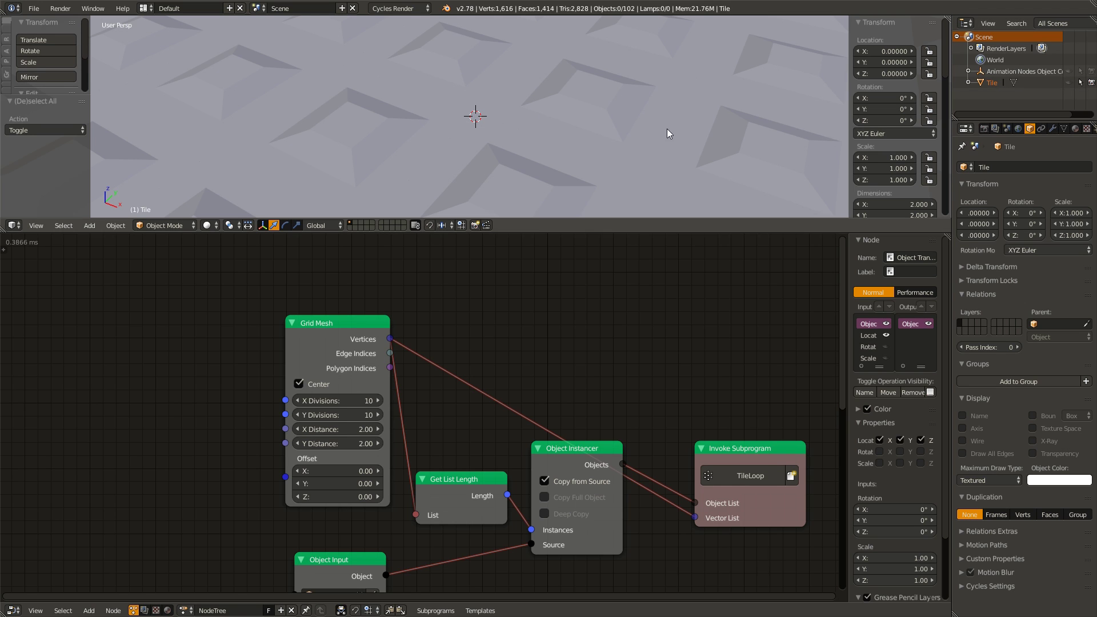
pyautogui.scroll(-6, 499, 119)
pyautogui.moveTo(479, 127); pyautogui.dragTo(520, 138, button='middle')
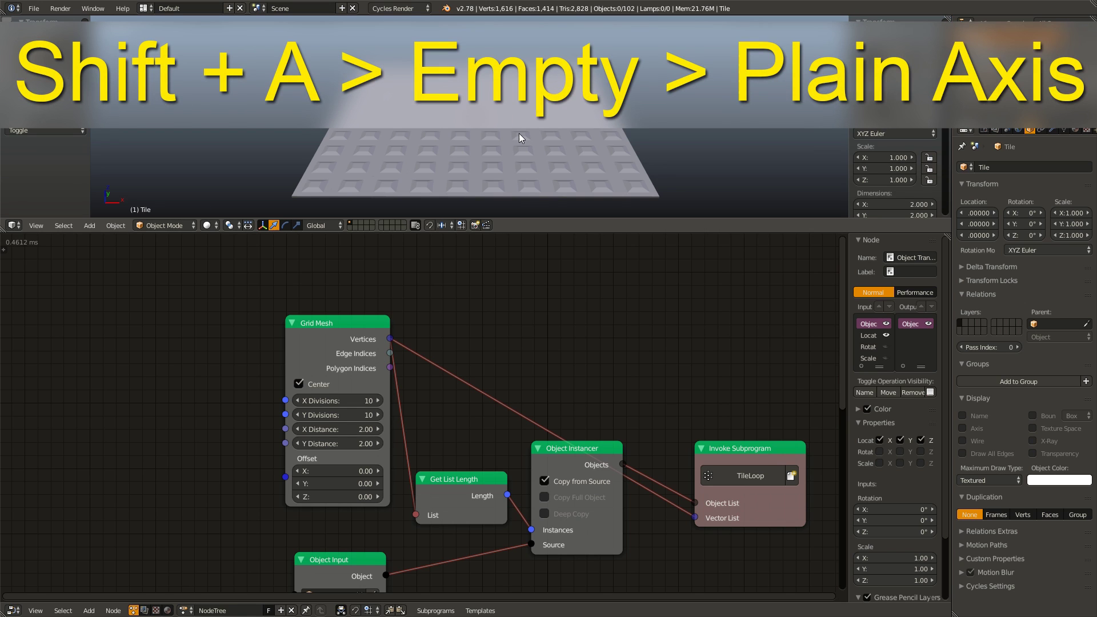
# Add a Plain Axes empty and raise it about 1.96 units along Z above the grid.
pyautogui.hotkey('shift', 'a')
pyautogui.moveTo(521, 137)
pyautogui.moveTo(502, 221)
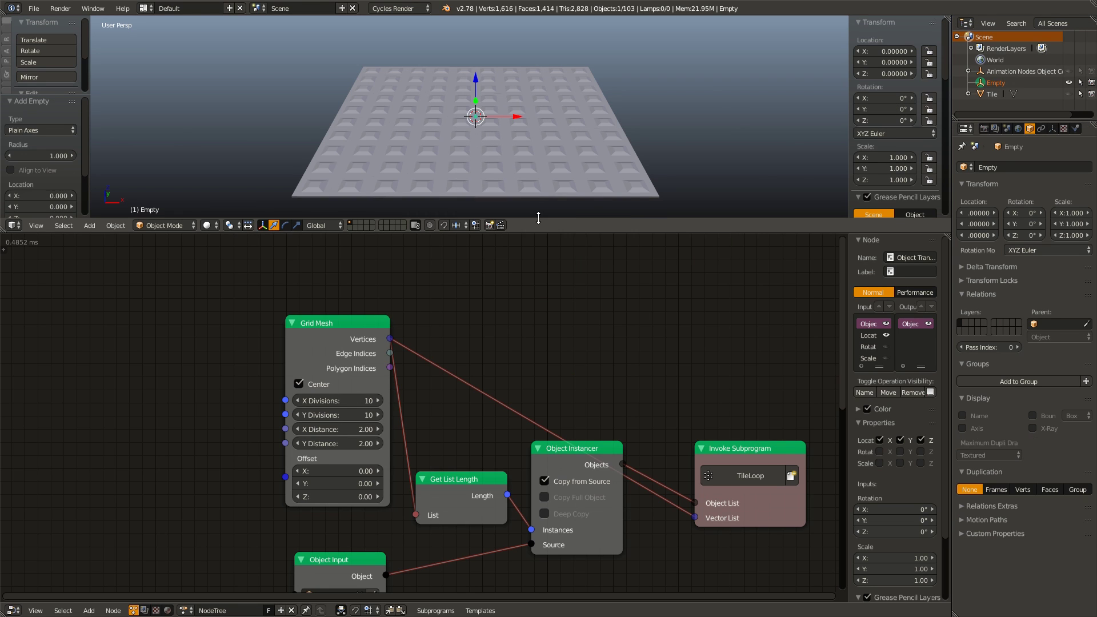
pyautogui.press('g')
pyautogui.press('z')
pyautogui.click(510, 128)
pyautogui.press('a')
pyautogui.moveTo(511, 129)
pyautogui.mouseDown(button='middle')
pyautogui.moveTo(511, 162)
pyautogui.moveTo(495, 135)
pyautogui.mouseUp(button='middle')
# Rename the empty to 'Effector'.
pyautogui.rightClick(467, 70)
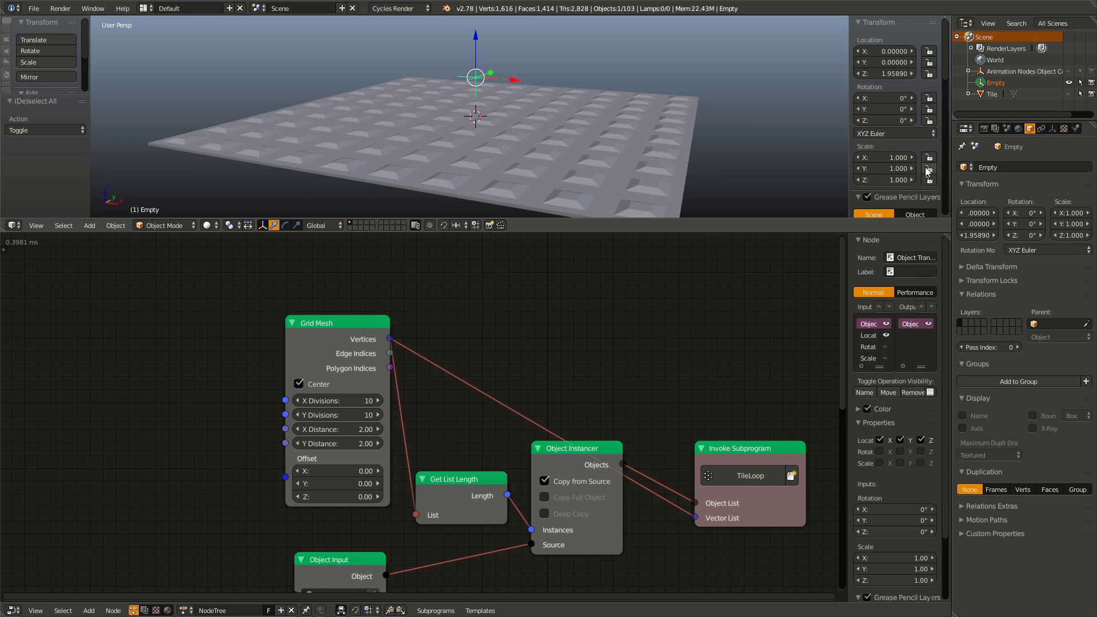
pyautogui.click(989, 166)
pyautogui.write('Effector')
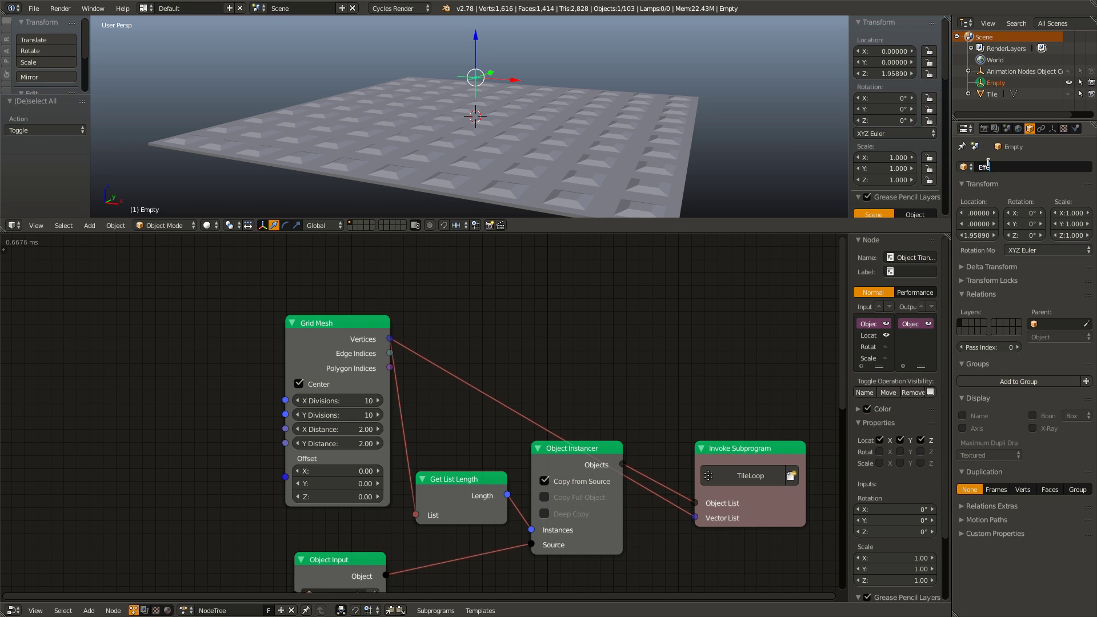
pyautogui.press('Return')
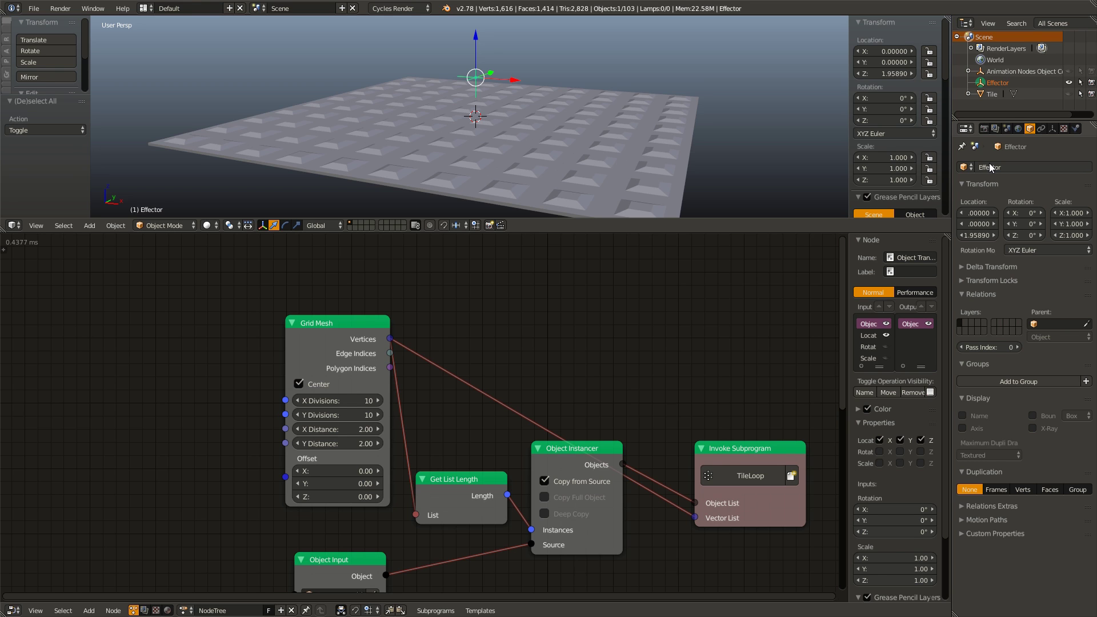
pyautogui.keyDown('shift'); pyautogui.scroll(-10, 496, 380); pyautogui.keyUp('shift')
# Duplicate the Object Input node below Loop Input and point the copy at Effector.
pyautogui.moveTo(489, 380); pyautogui.dragTo(561, 378)
pyautogui.moveTo(472, 404); pyautogui.dragTo(453, 366, button='middle')
pyautogui.click(352, 243)
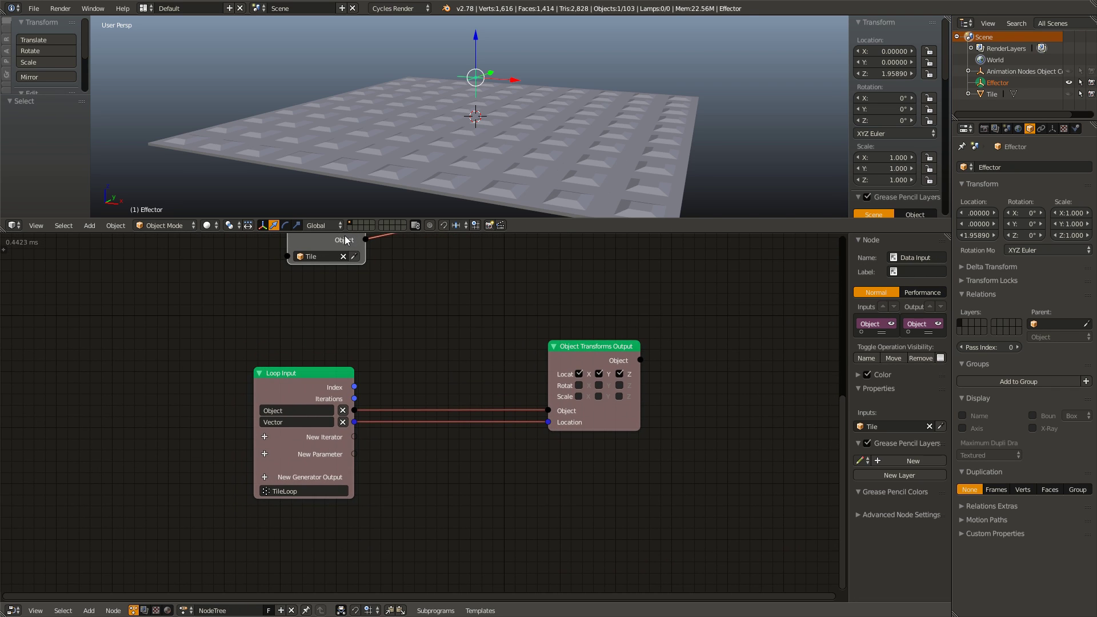
pyautogui.moveTo(346, 283); pyautogui.dragTo(346, 340, button='middle')
pyautogui.hotkey('shift', 'd')
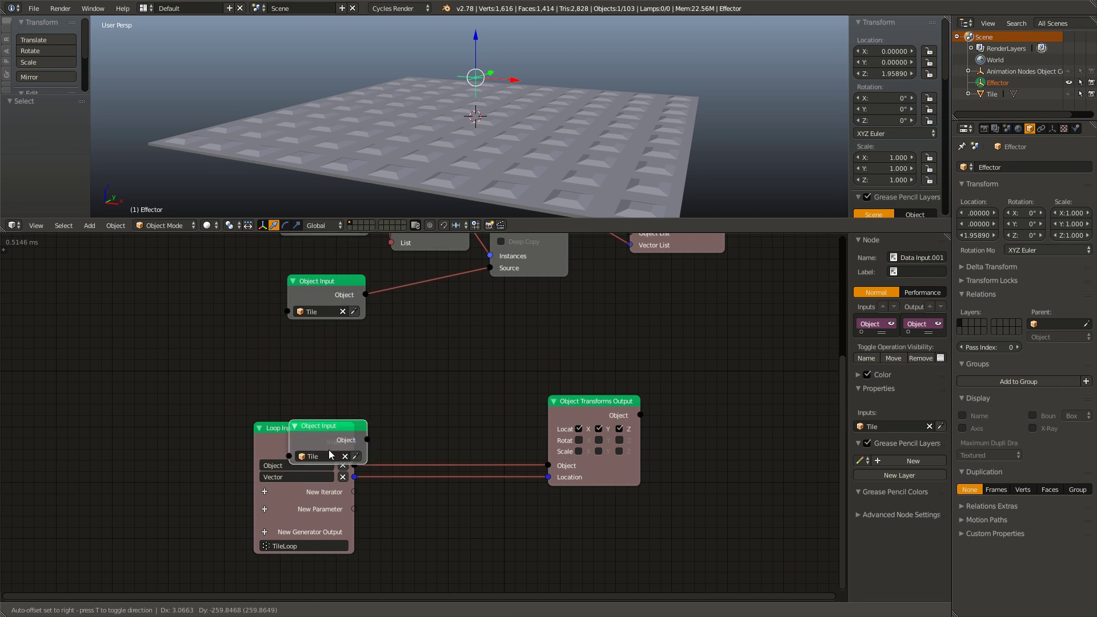
pyautogui.click(323, 582)
pyautogui.moveTo(352, 548); pyautogui.dragTo(340, 408, button='middle')
pyautogui.scroll(1, 340, 408)
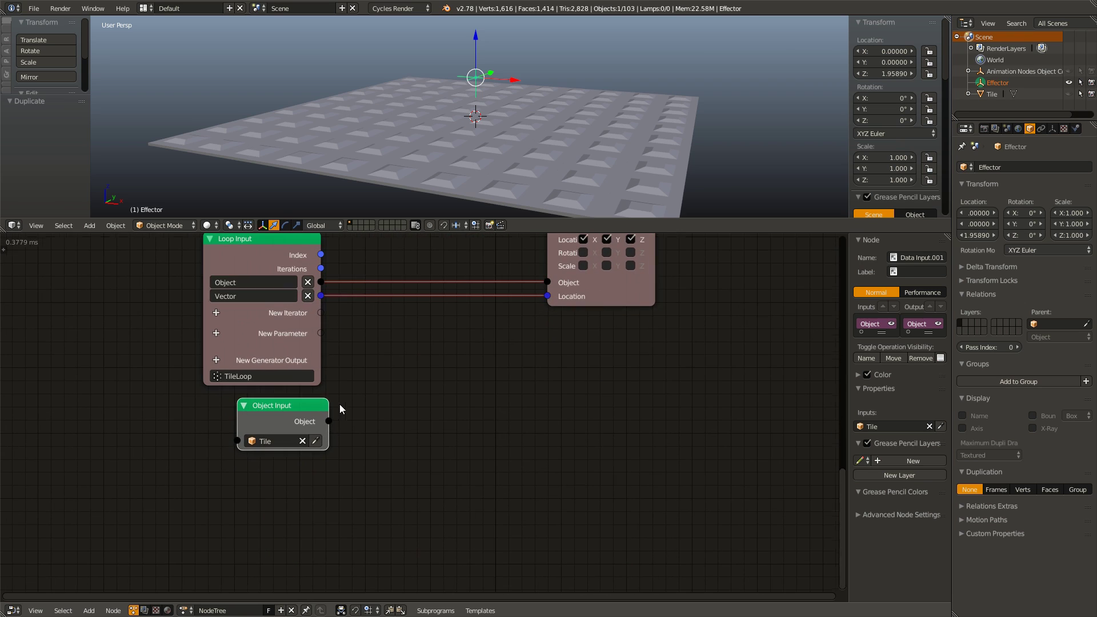
pyautogui.click(318, 445)
pyautogui.moveTo(356, 414); pyautogui.dragTo(288, 490, button='middle')
pyautogui.moveTo(516, 300); pyautogui.dragTo(686, 299)
# Add a Vector Distance node beside the tile loop.
pyautogui.hotkey('shift', 'a')
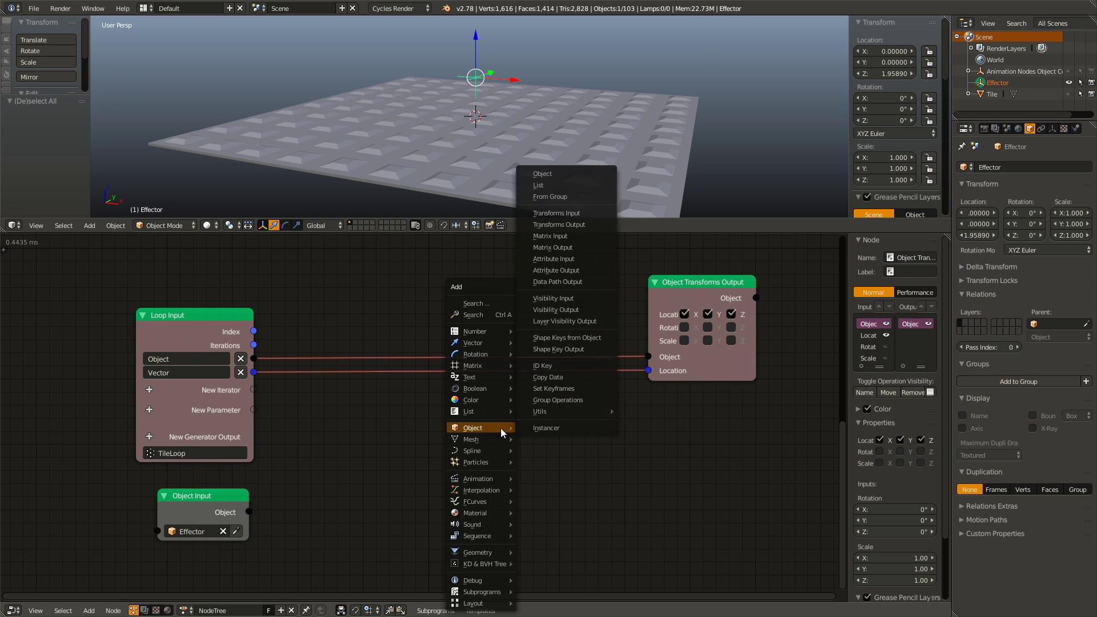
pyautogui.moveTo(480, 343)
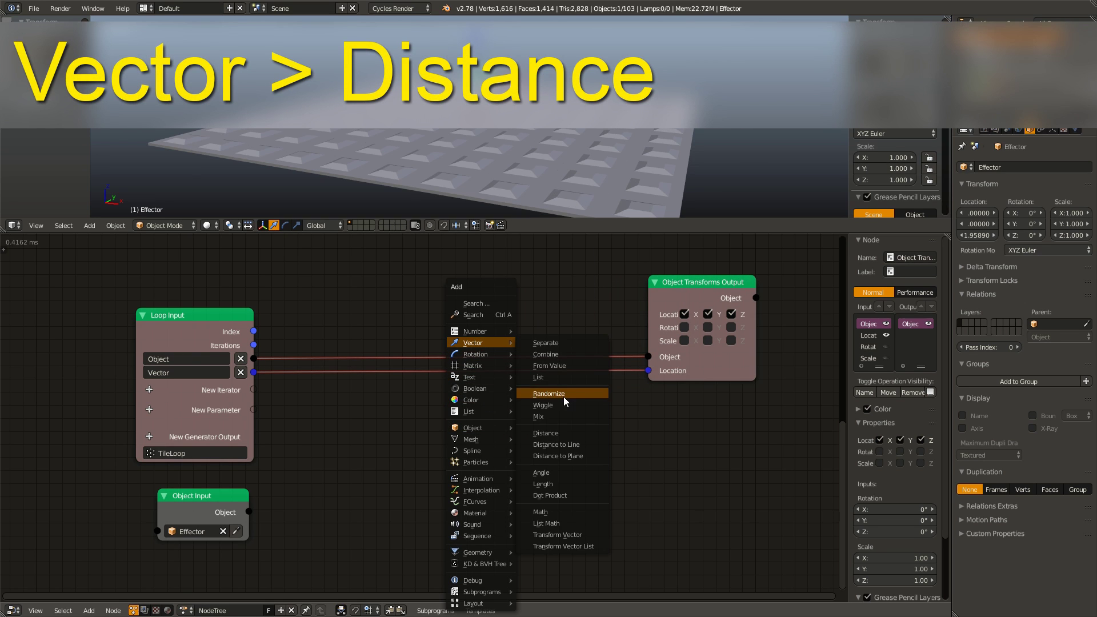
pyautogui.click(563, 433)
pyautogui.click(447, 402)
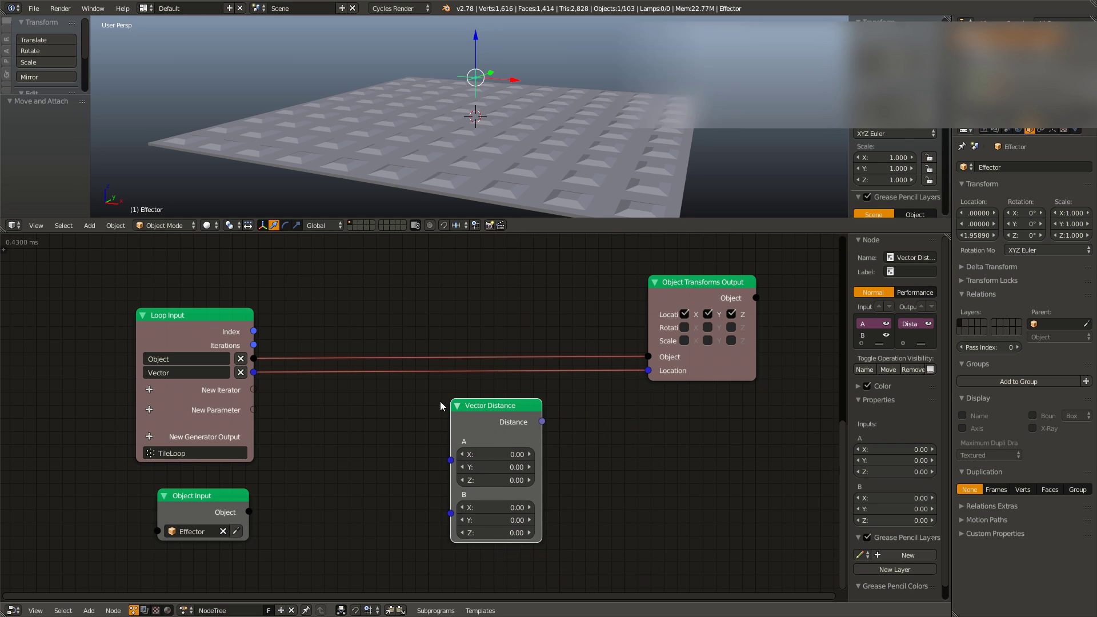
pyautogui.moveTo(241, 509); pyautogui.dragTo(225, 526)
# Add an Object Transforms Input fed by the Effector, and link its Location to Distance B.
pyautogui.hotkey('shift', 'a')
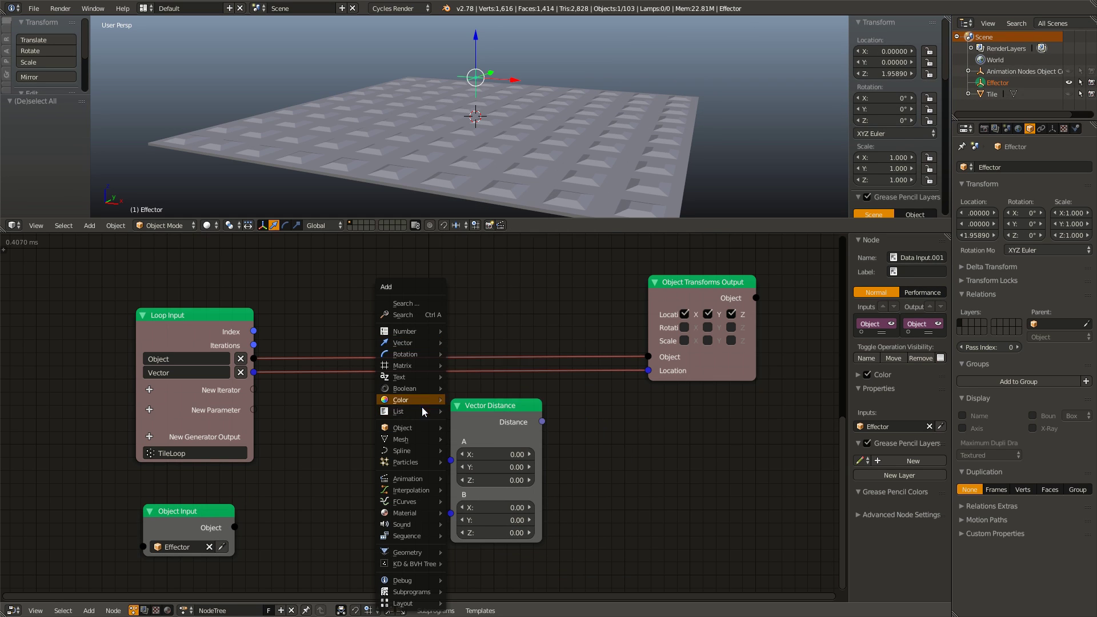
pyautogui.moveTo(402, 430)
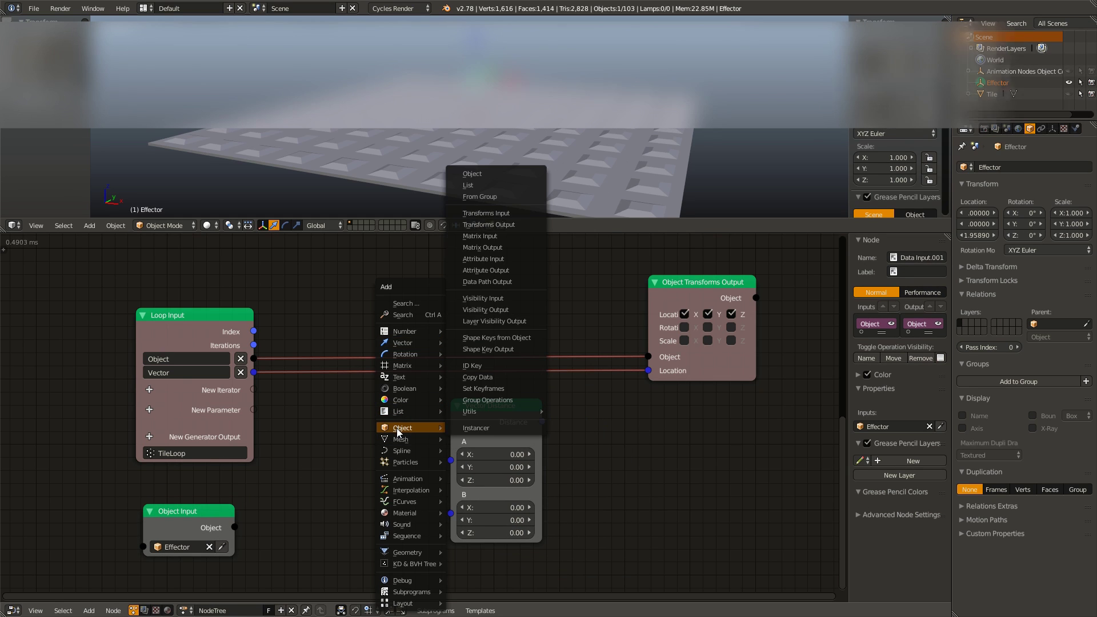
pyautogui.click(488, 213)
pyautogui.click(246, 483)
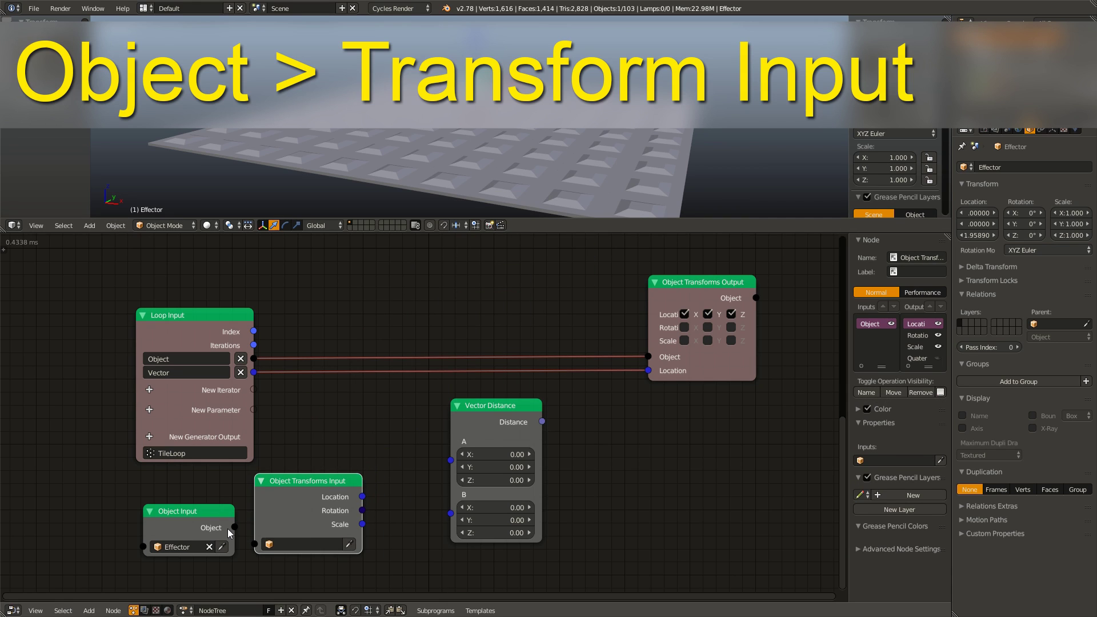
pyautogui.moveTo(234, 527); pyautogui.dragTo(121, 543)
pyautogui.moveTo(279, 523); pyautogui.dragTo(201, 533)
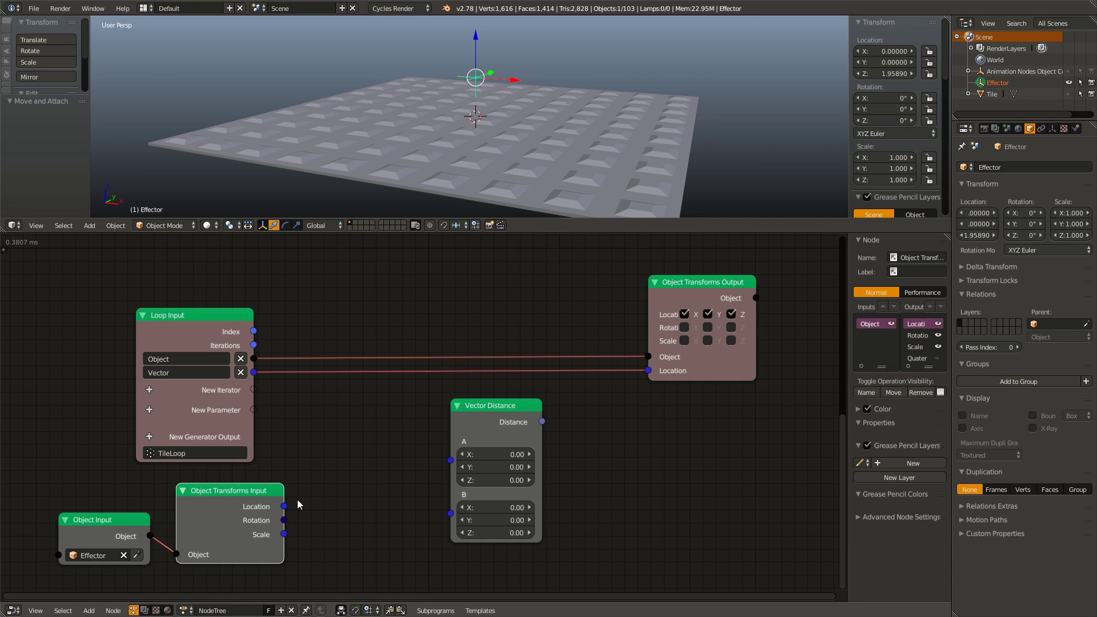
pyautogui.moveTo(284, 506); pyautogui.dragTo(451, 514)
pyautogui.moveTo(490, 422); pyautogui.dragTo(484, 410)
# Connect the loop's Vector to Distance input A and tidy the input nodes.
pyautogui.press('a')
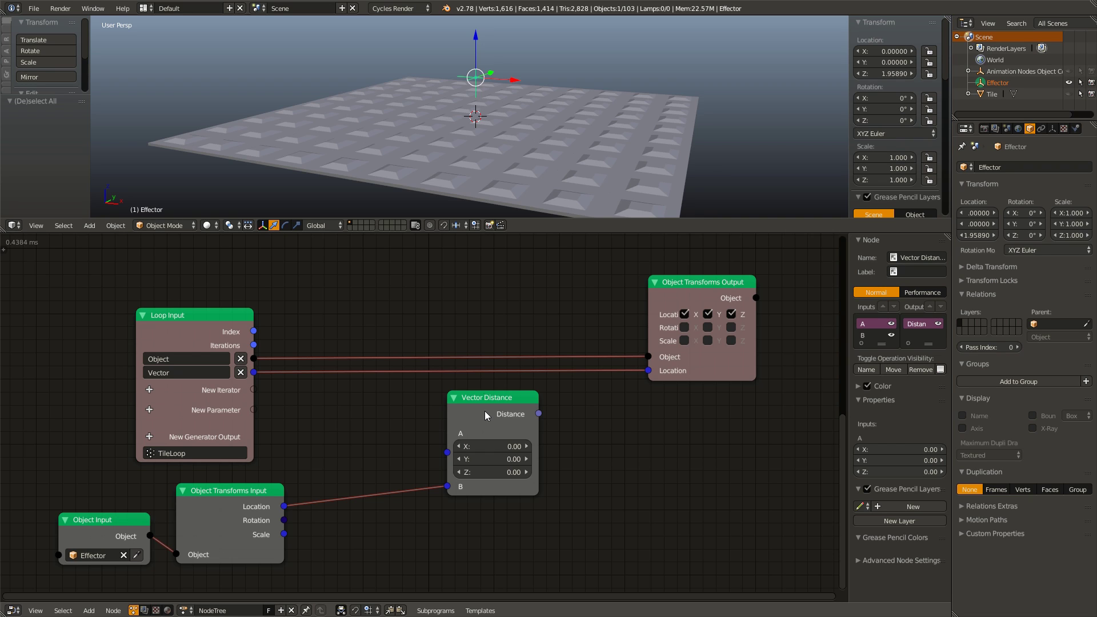
pyautogui.moveTo(253, 372); pyautogui.dragTo(397, 482)
pyautogui.moveTo(172, 480); pyautogui.dragTo(251, 569)
pyautogui.press('a')
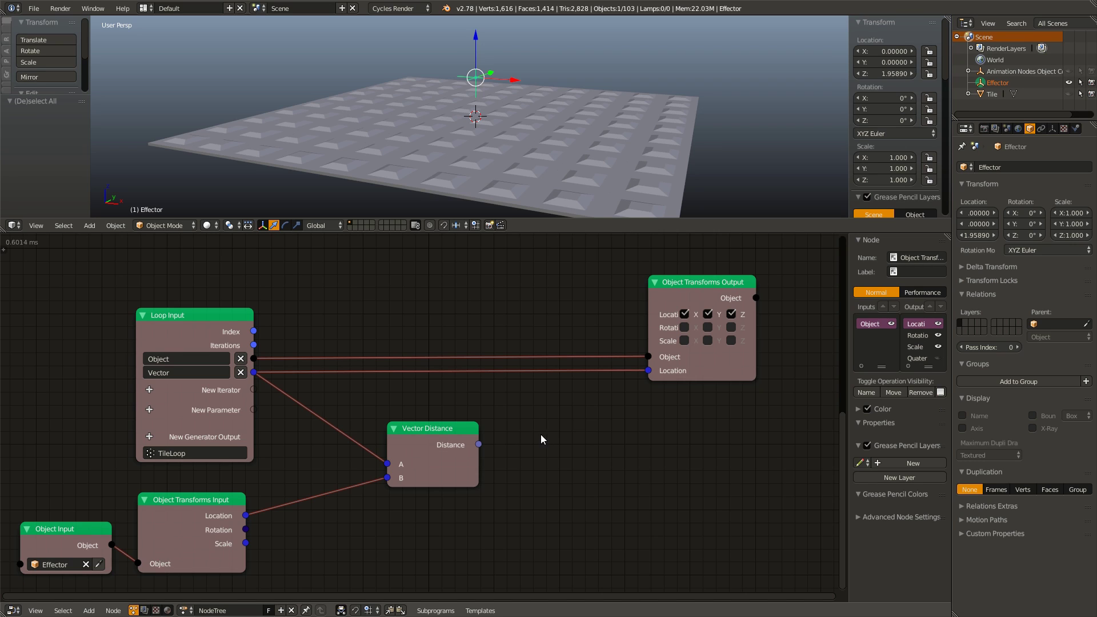
# Enable X rotation on the transforms output and add a Combine Euler node via search.
pyautogui.click(685, 328)
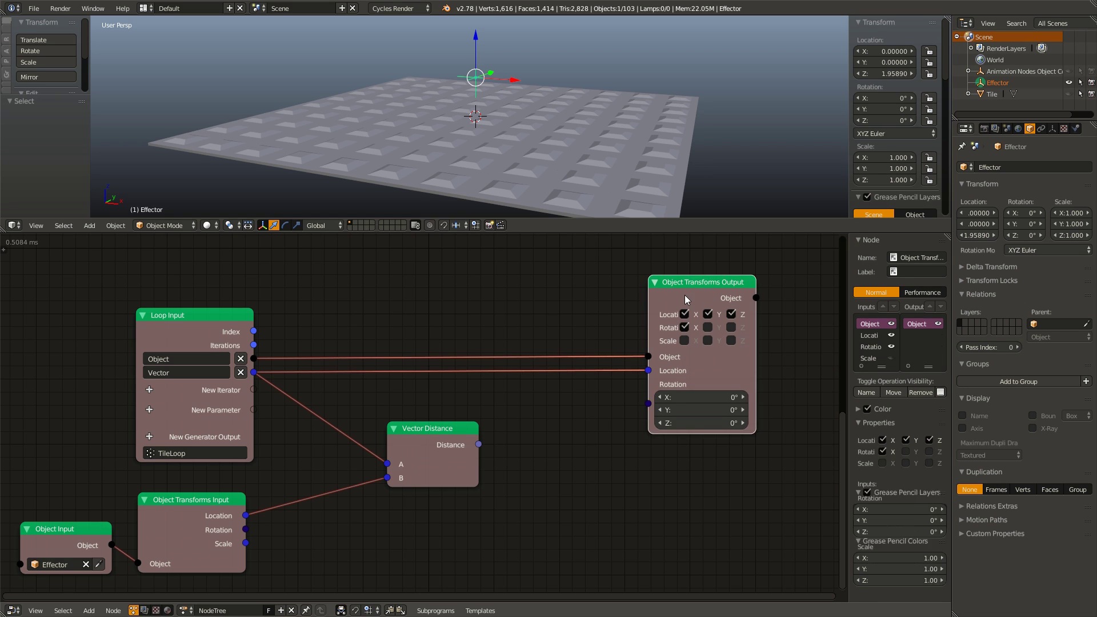
pyautogui.moveTo(684, 295); pyautogui.dragTo(783, 303)
pyautogui.moveTo(783, 303); pyautogui.dragTo(701, 293, button='middle')
pyautogui.press('a')
pyautogui.hotkey('ctrl', 'a')
pyautogui.write('Vector List')
pyautogui.write('comb')
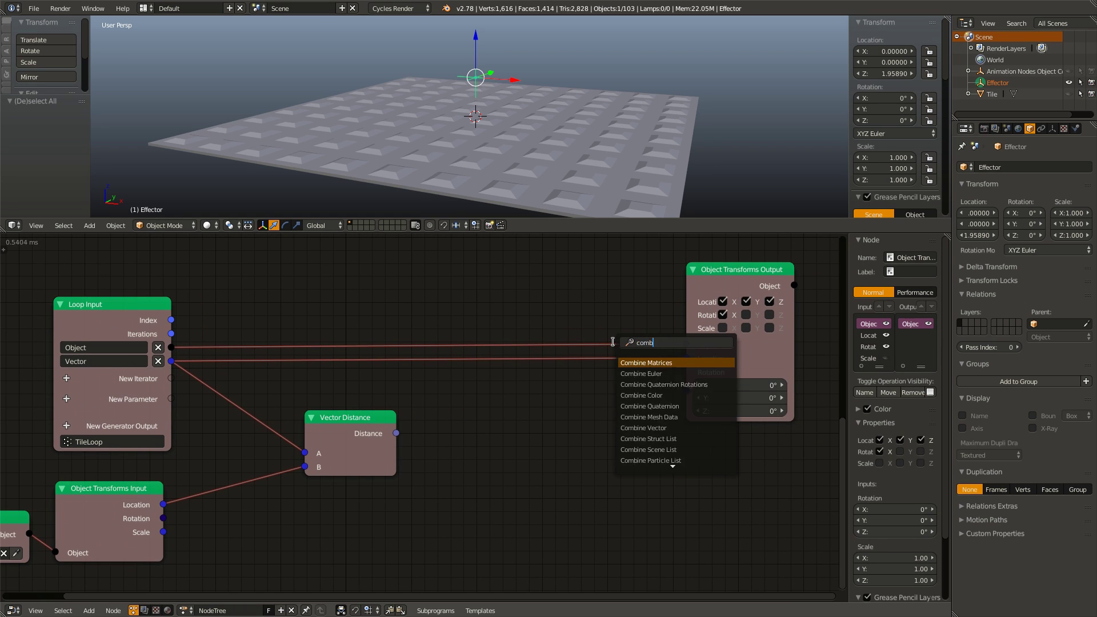
pyautogui.press('Down')
pyautogui.press('Return')
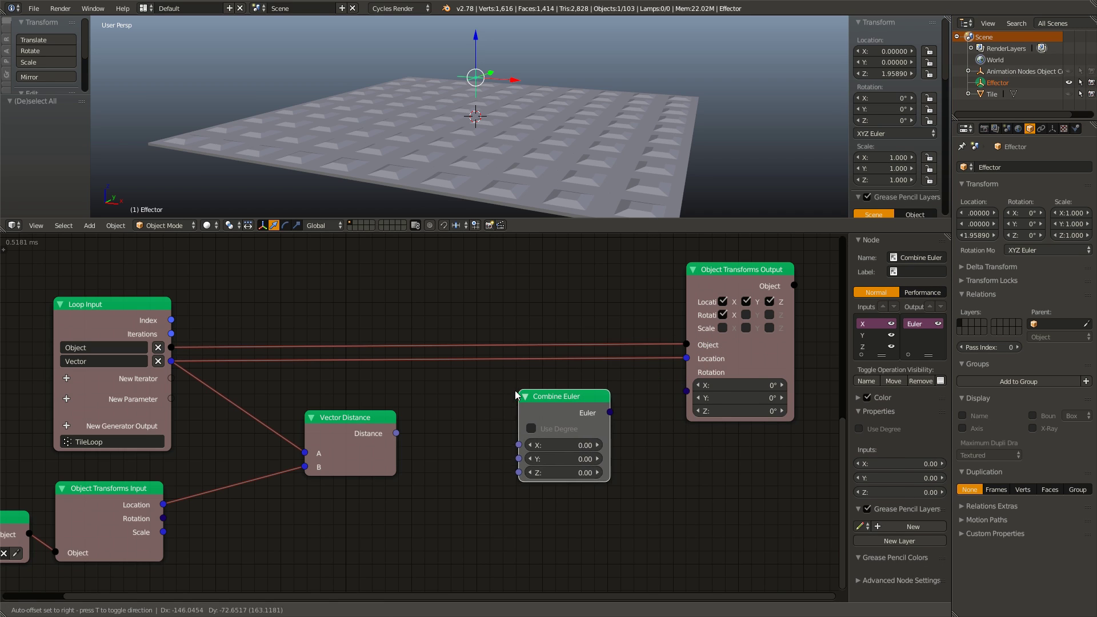
pyautogui.click(607, 421)
# Drive the output rotation from Combine Euler with the distance as X, then test-move the Effector.
pyautogui.moveTo(608, 421); pyautogui.dragTo(681, 395)
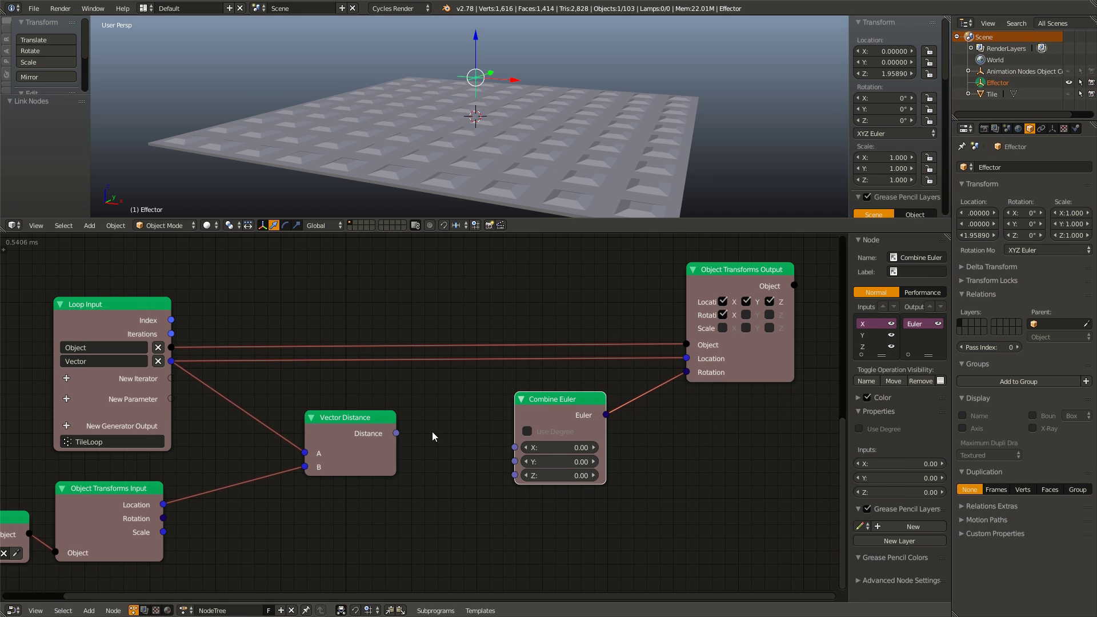
pyautogui.moveTo(396, 433); pyautogui.dragTo(515, 447)
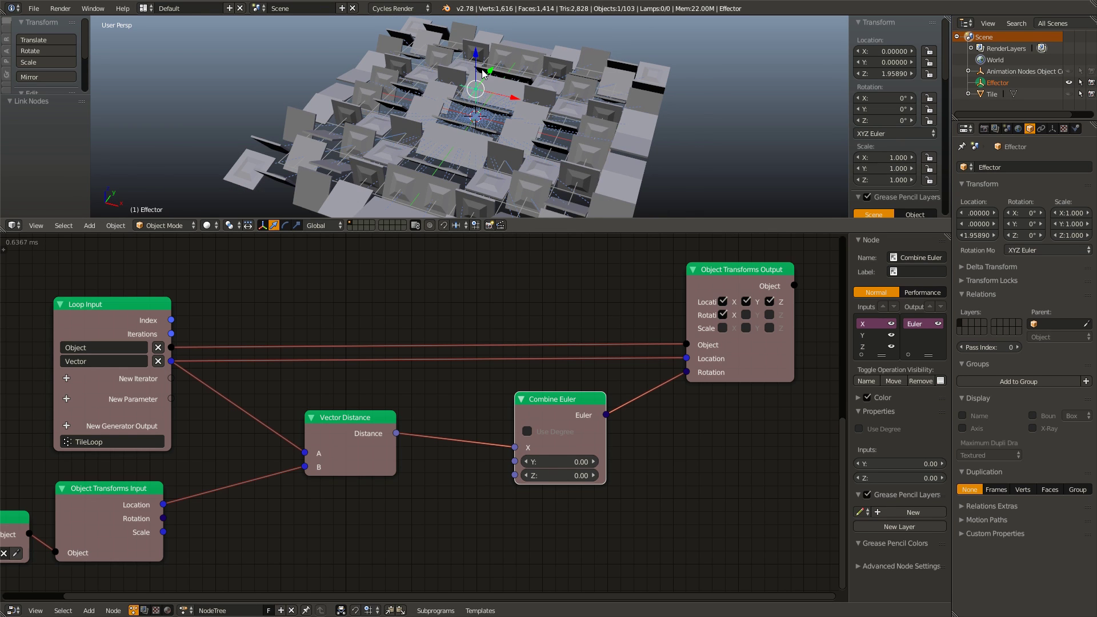
pyautogui.press('g')
pyautogui.hotkey('shift', 'z')
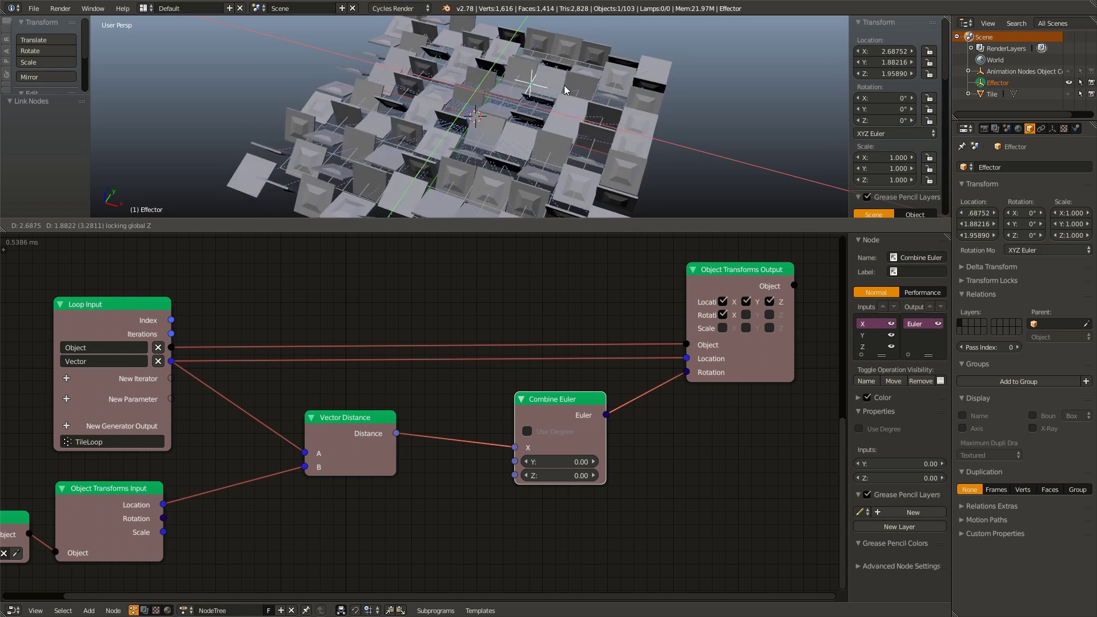
pyautogui.press('Escape')
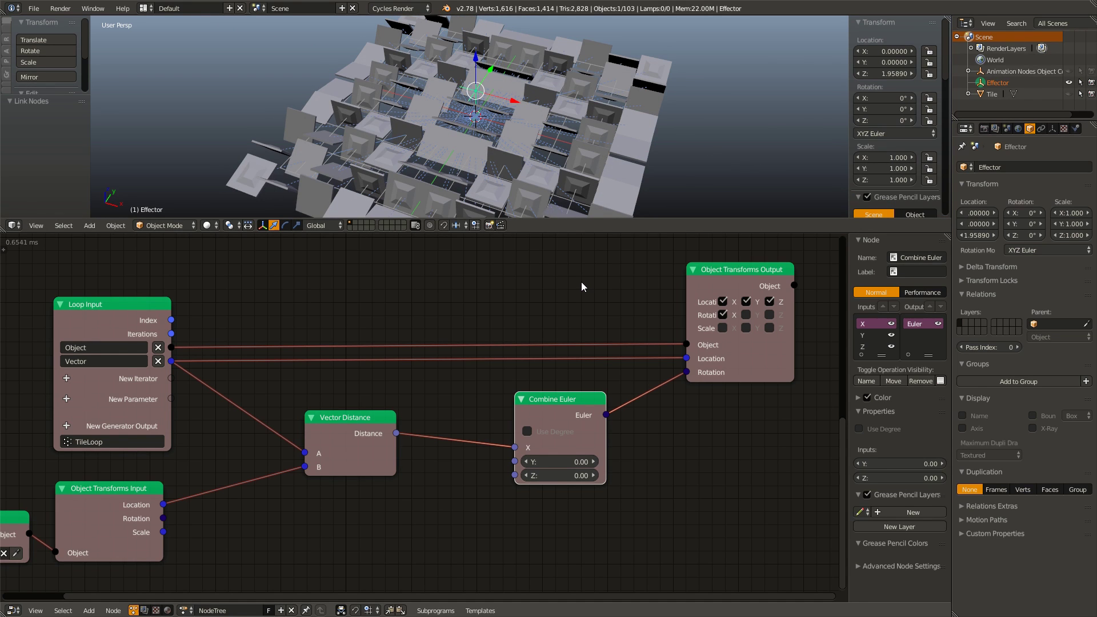
# Switch Combine Euler to Use Degree and test-move the Effector over the grid again.
pyautogui.click(526, 432)
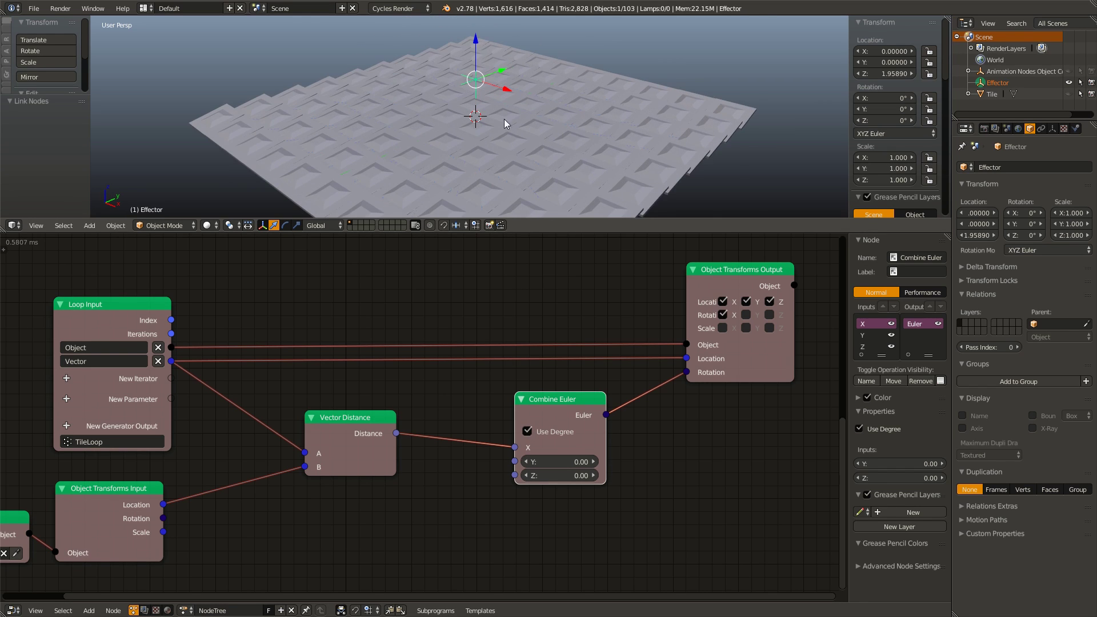
pyautogui.press('g')
pyautogui.hotkey('shift', 'z')
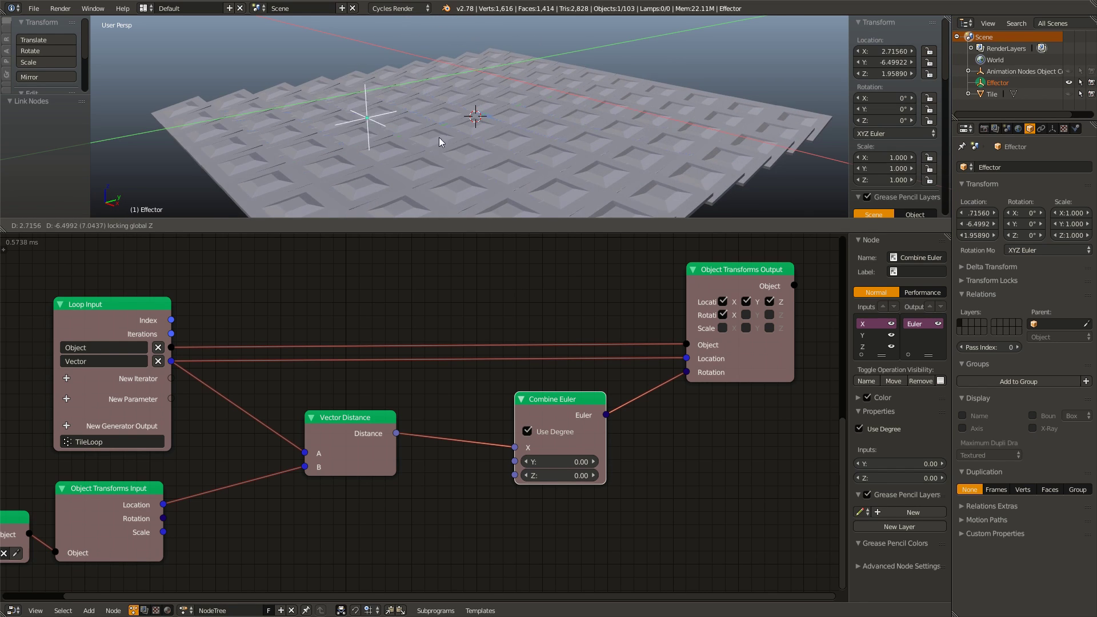
pyautogui.press('Escape')
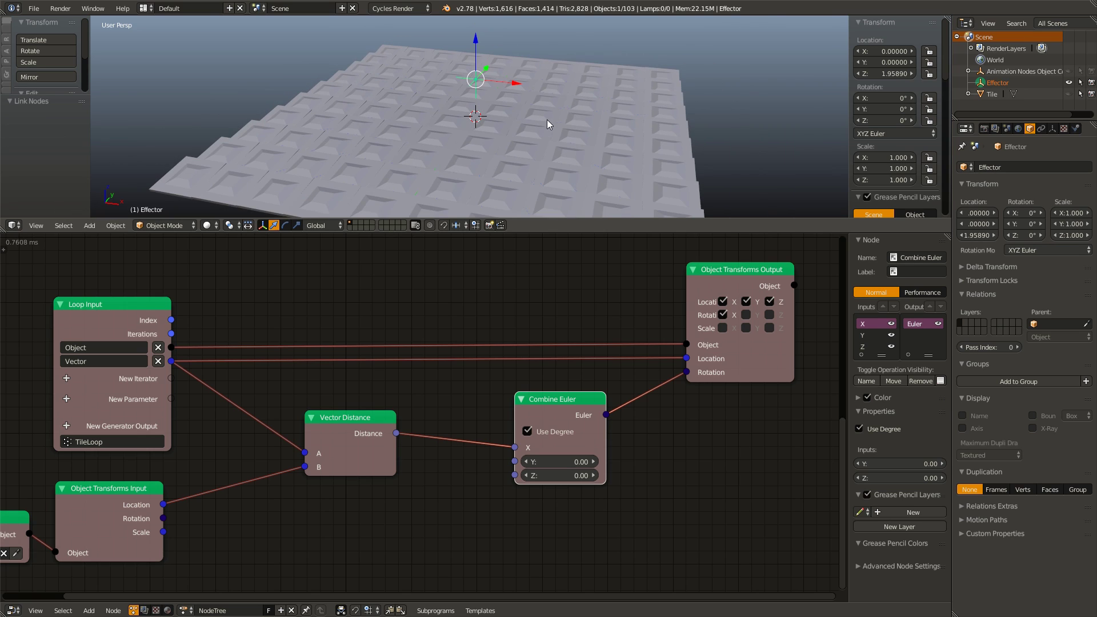
pyautogui.scroll(-2, 548, 386)
# Box-select Combine Euler and Object Transforms Output and move them right to make room.
pyautogui.press('b')
pyautogui.moveTo(455, 262); pyautogui.dragTo(636, 461)
pyautogui.press('g')
pyautogui.click(800, 460)
pyautogui.press('a')
# Drop a Map Range node onto the Distance-to-X link and set its Output Max to 180.
pyautogui.hotkey('shift', 'a')
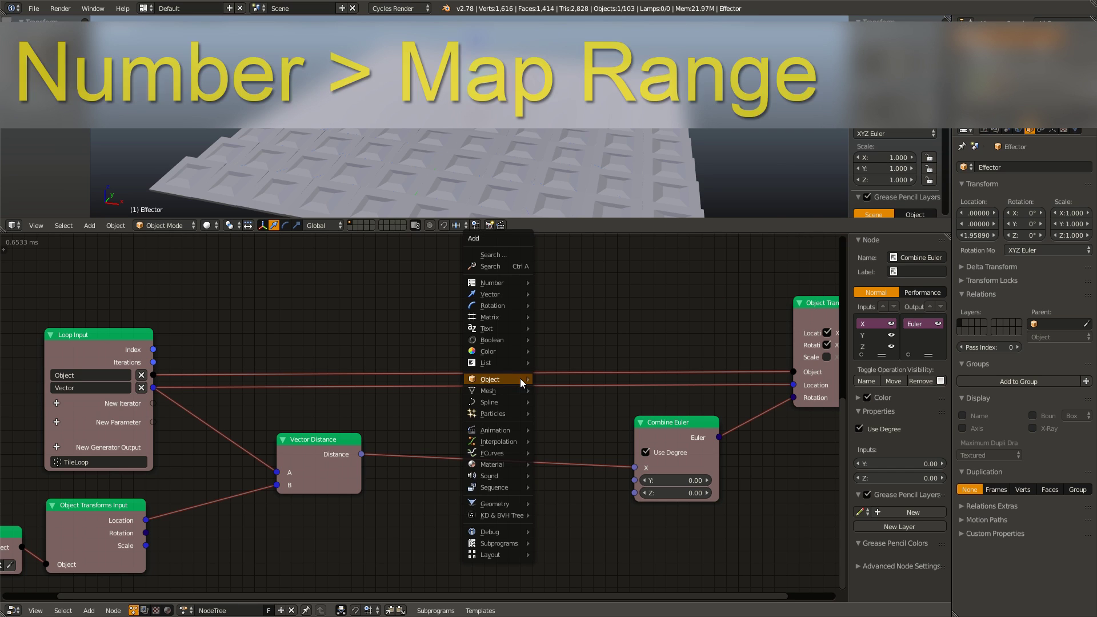
pyautogui.moveTo(500, 282)
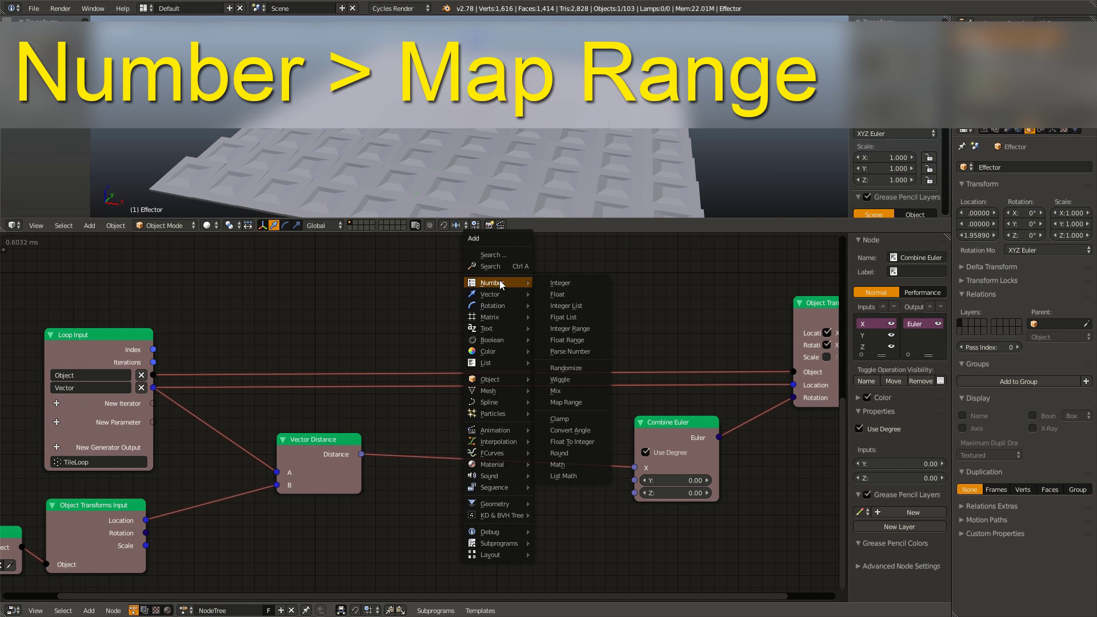
pyautogui.click(574, 402)
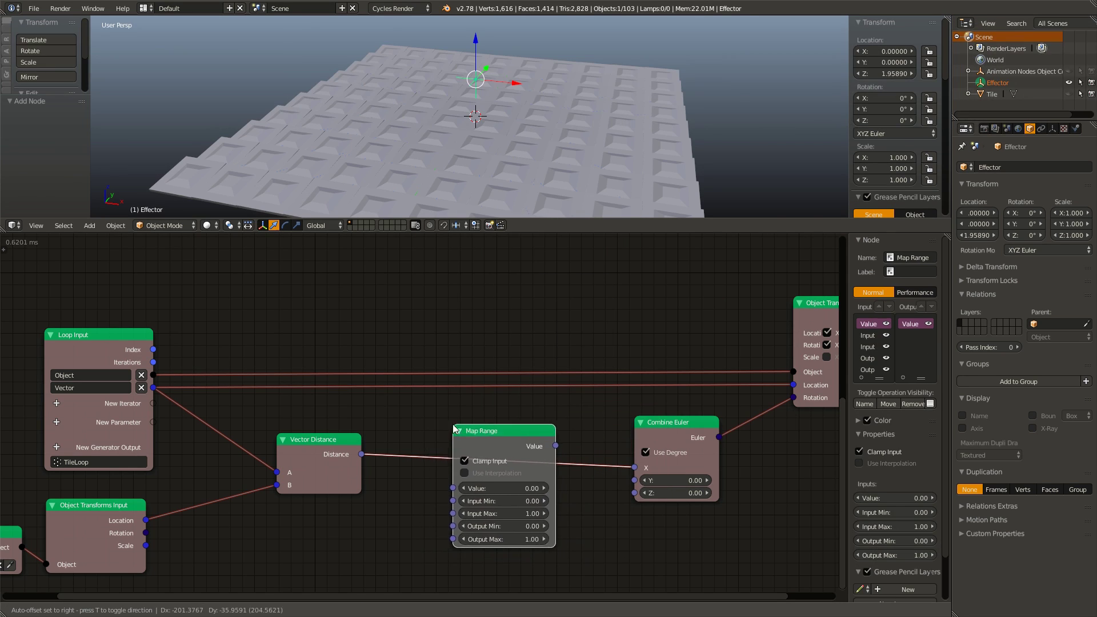
pyautogui.click(450, 425)
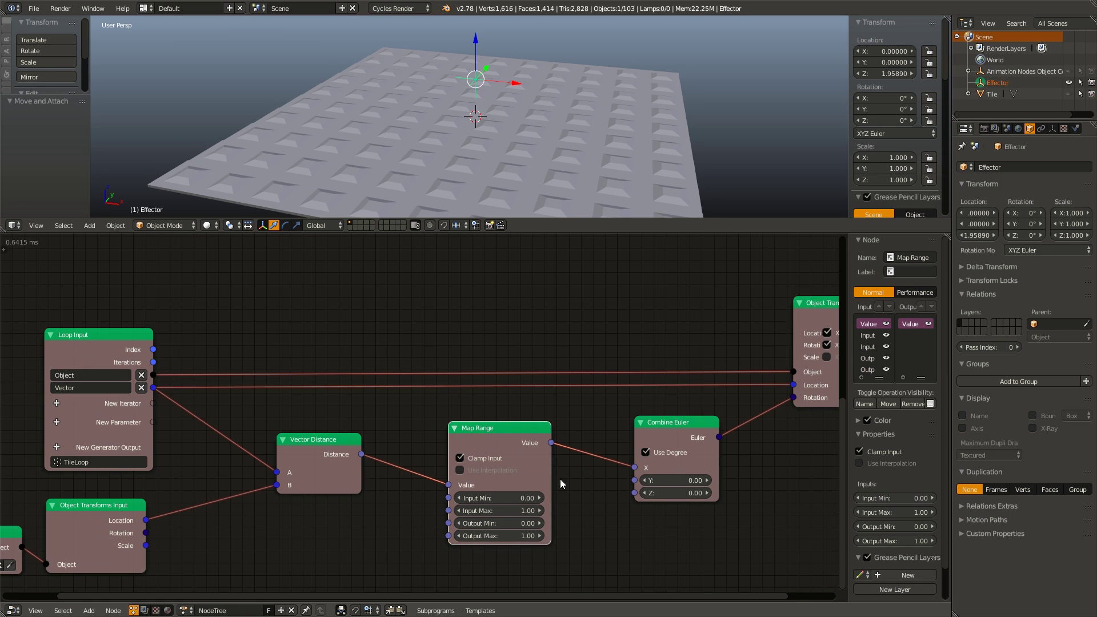
pyautogui.scroll(2, 559, 457)
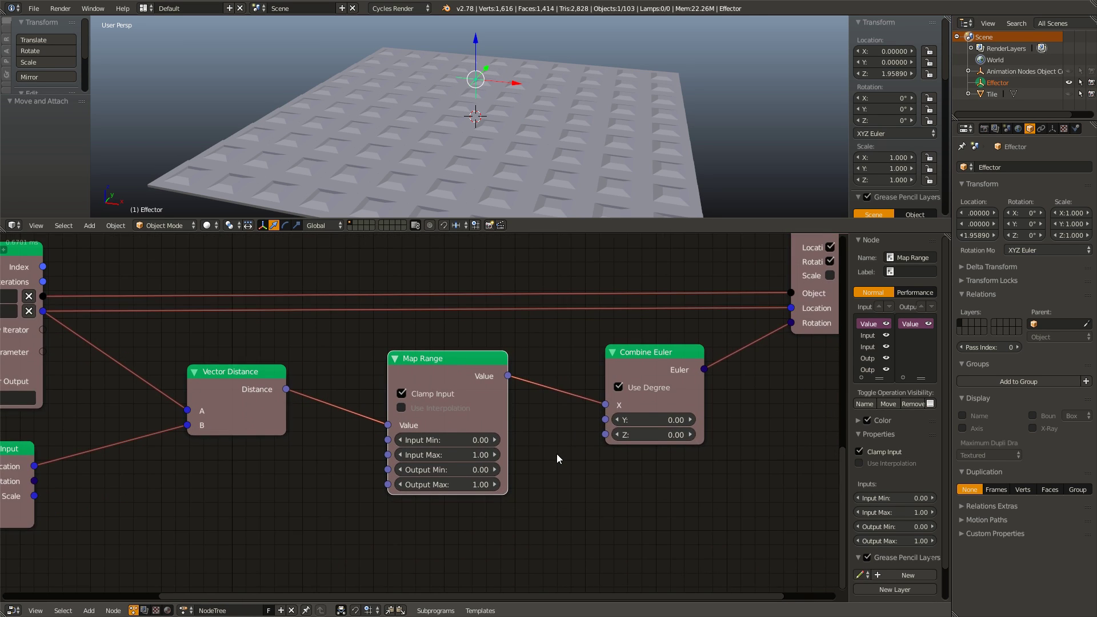
pyautogui.scroll(1, 558, 458)
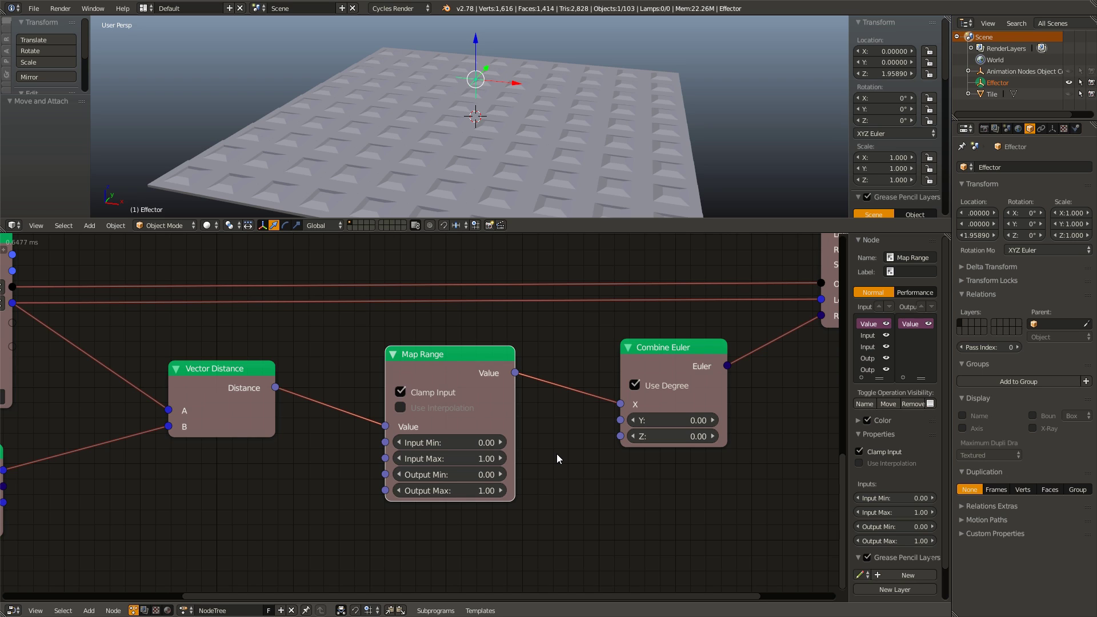
pyautogui.click(470, 485)
pyautogui.write('180')
pyautogui.press('Return')
pyautogui.moveTo(506, 110)
pyautogui.mouseDown(button='middle')
pyautogui.moveTo(521, 129)
pyautogui.moveTo(491, 107)
pyautogui.mouseUp(button='middle')
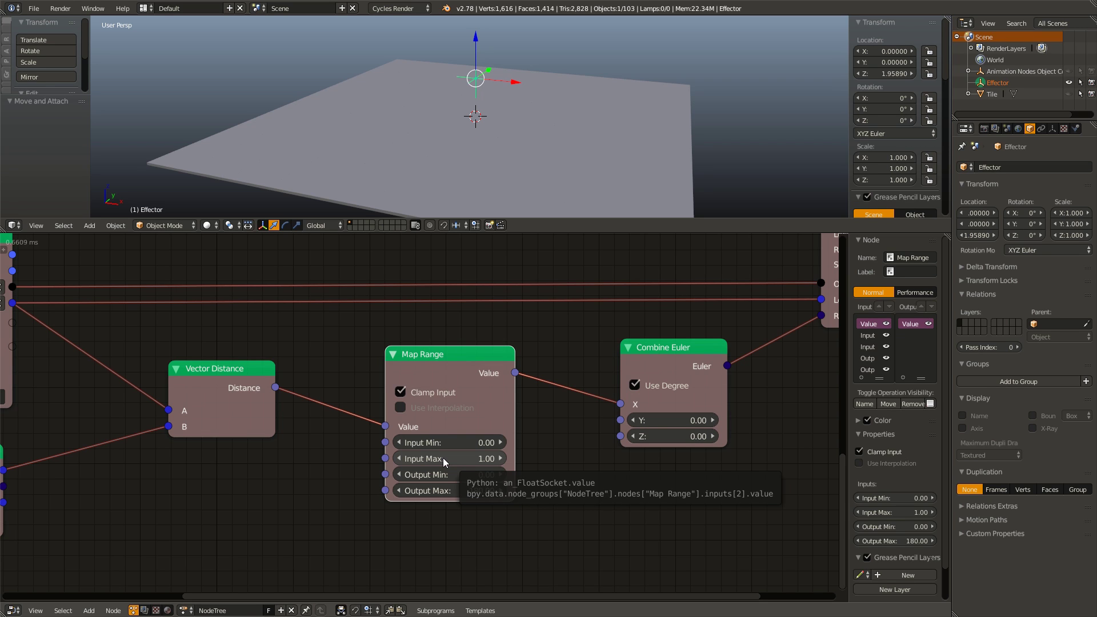
# Set Map Range Input Max to 9.07 and Input Min to 3.78, then test-move the Effector.
pyautogui.moveTo(444, 458); pyautogui.dragTo(537, 458)
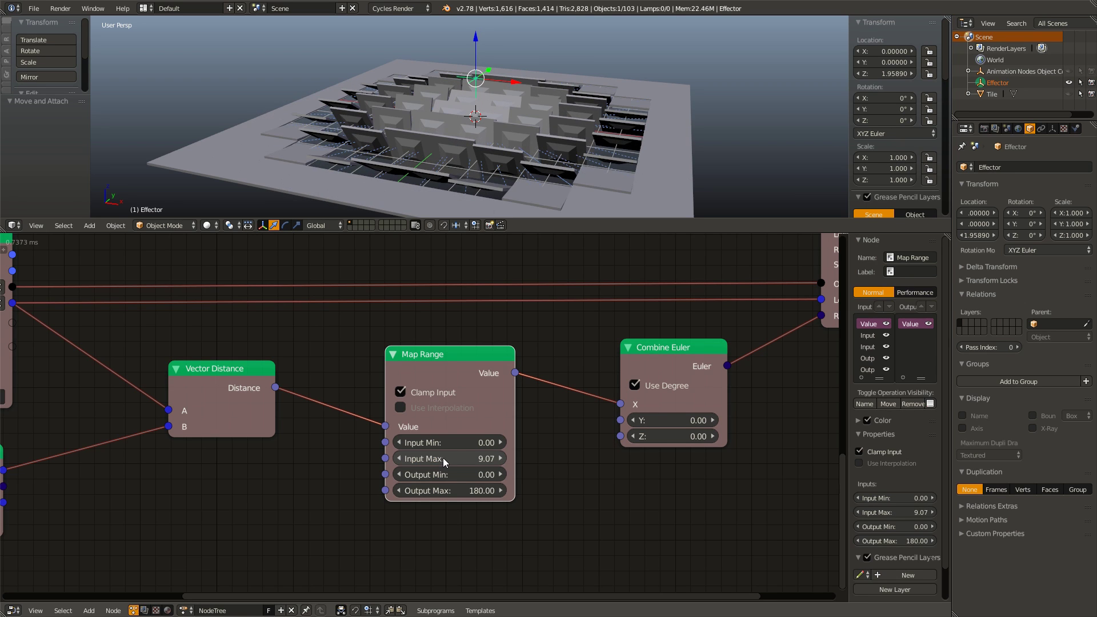
pyautogui.moveTo(452, 440); pyautogui.dragTo(494, 443)
pyautogui.moveTo(527, 128); pyautogui.dragTo(484, 129, button='middle')
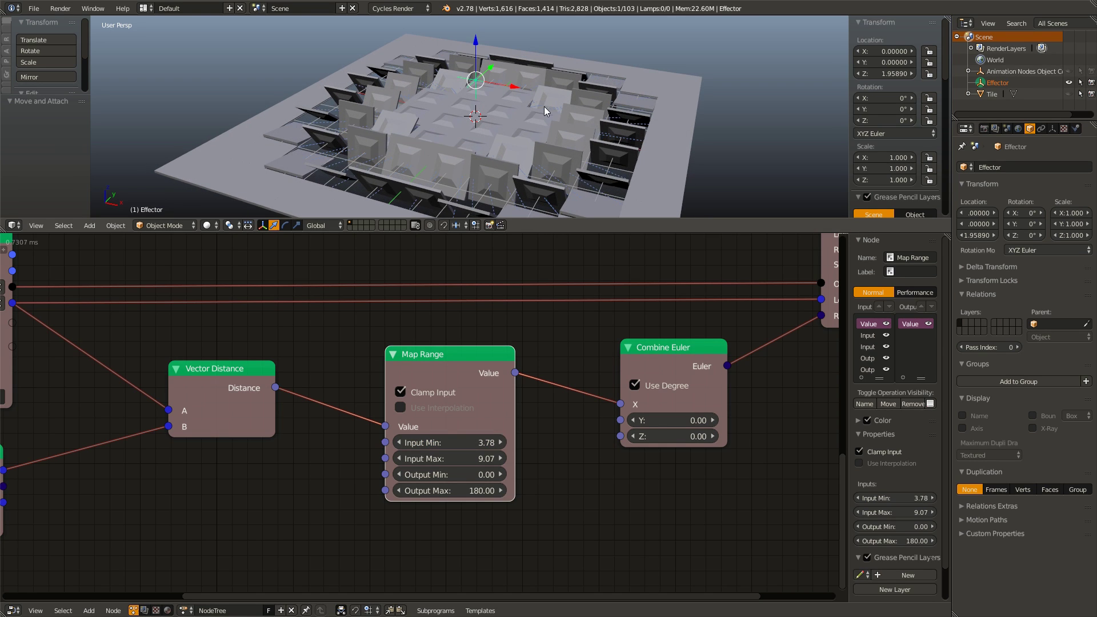
pyautogui.press('g')
pyautogui.hotkey('shift', 'z')
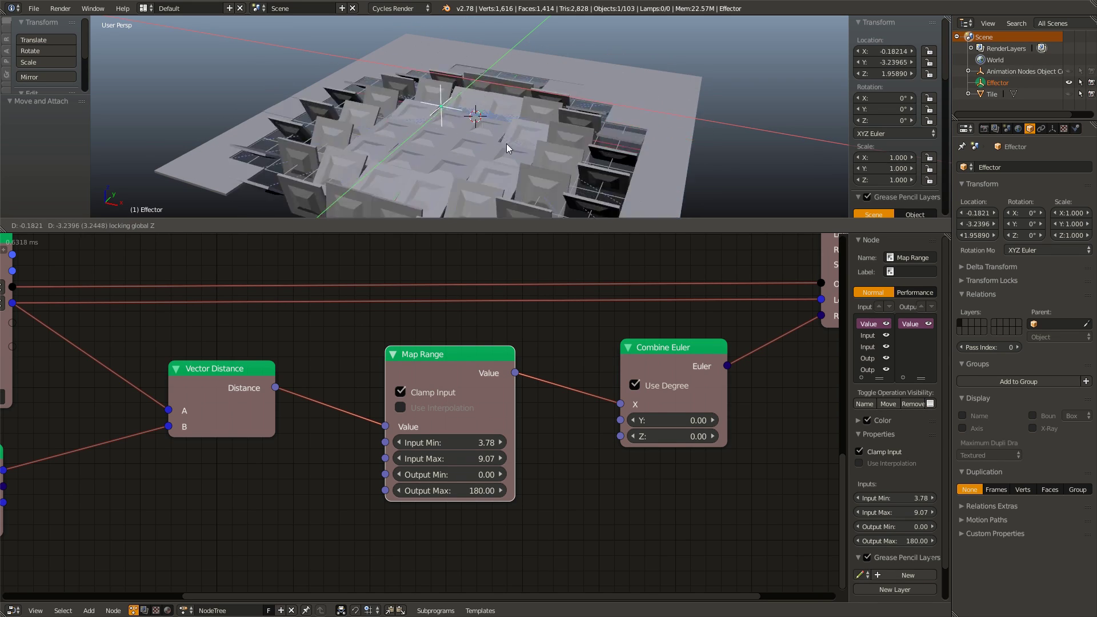
pyautogui.press('Escape')
pyautogui.press('a')
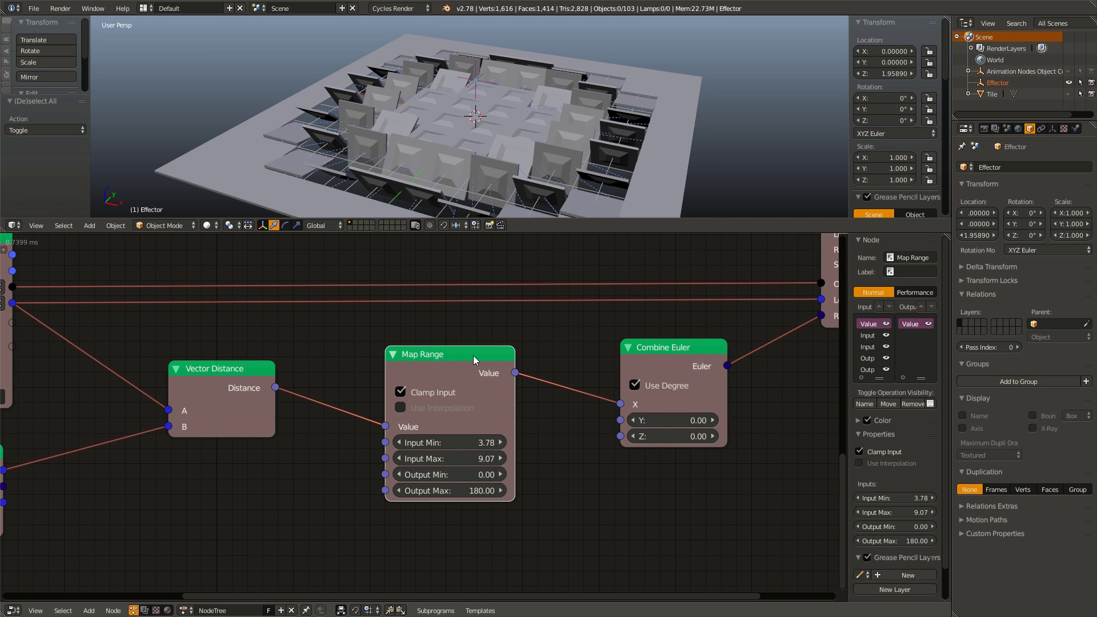
# Enable Map Range interpolation, try Exponential and Quadratic, then settle on Circular with switched easing.
pyautogui.click(408, 411)
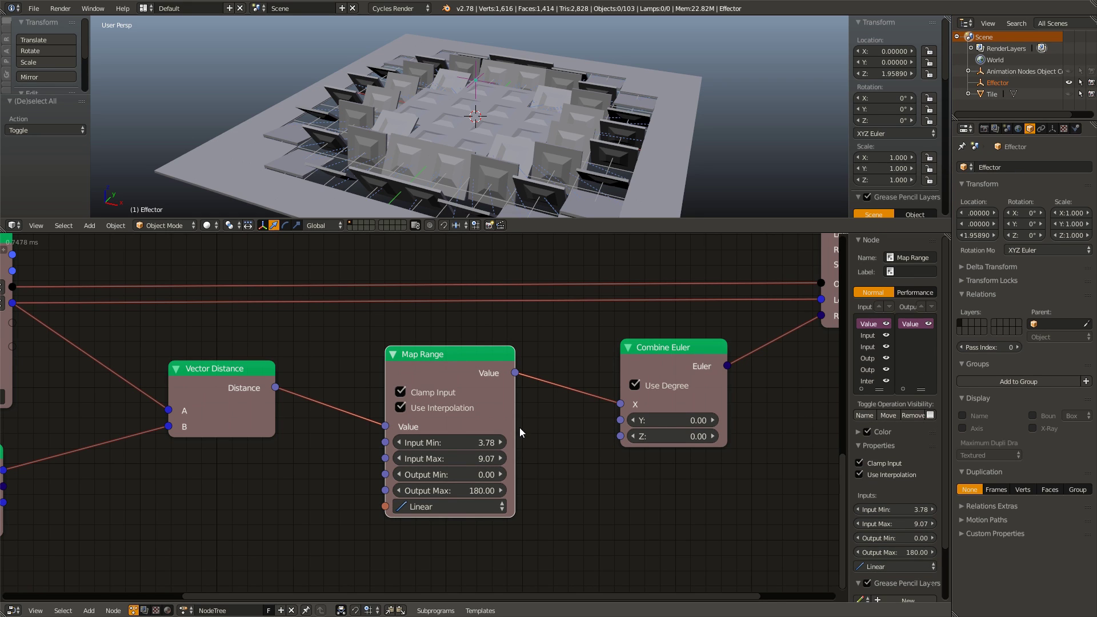
pyautogui.click(480, 508)
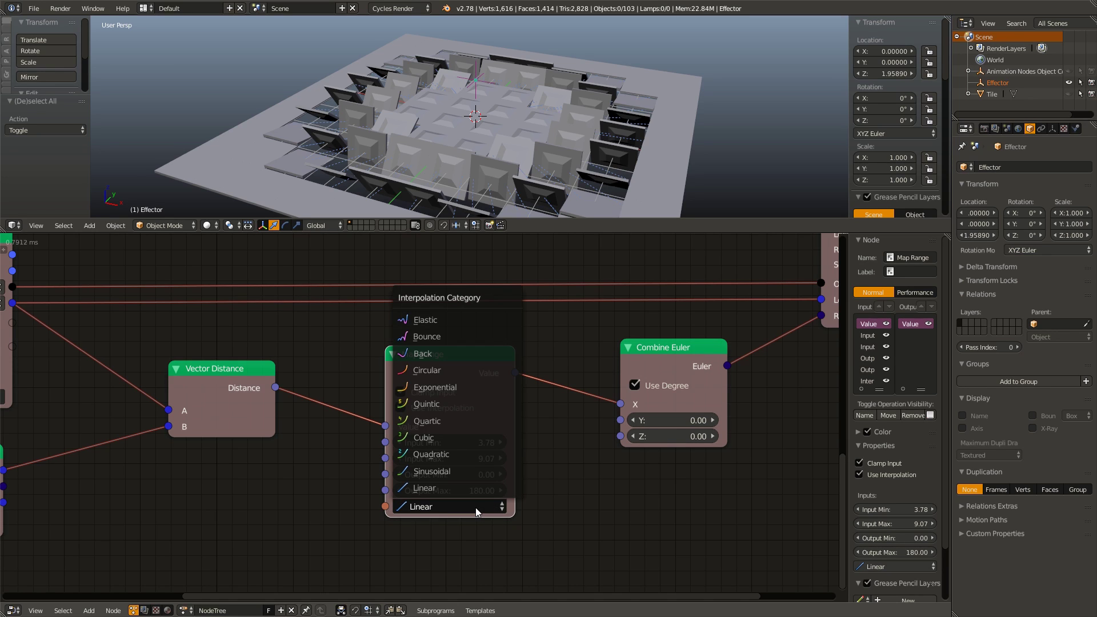
pyautogui.click(440, 387)
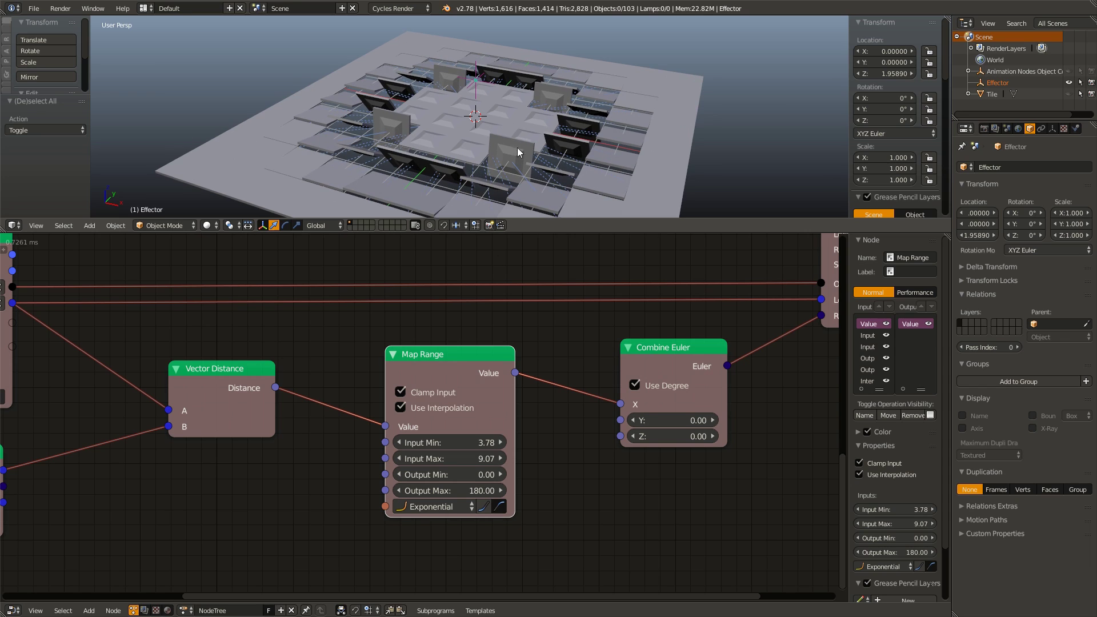
pyautogui.click(450, 506)
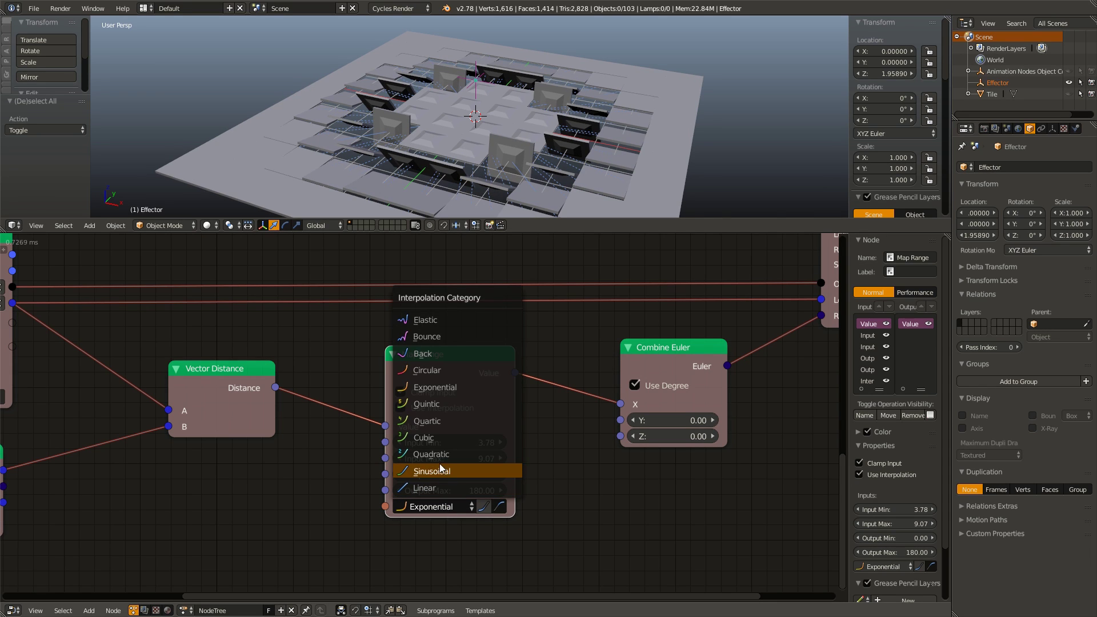
pyautogui.click(438, 458)
pyautogui.click(432, 504)
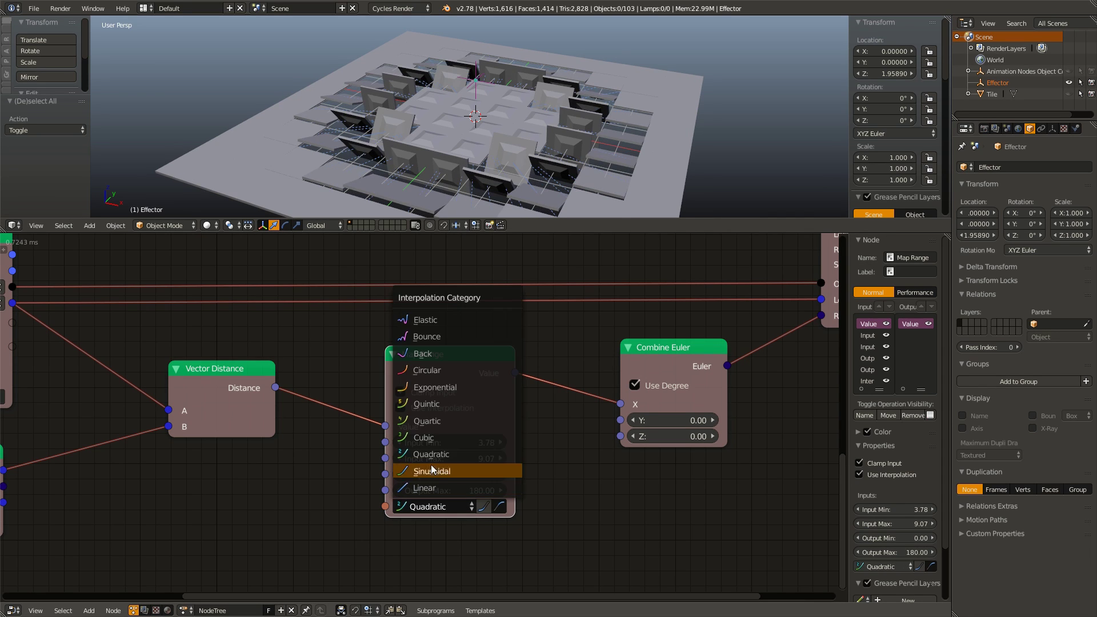
pyautogui.click(424, 370)
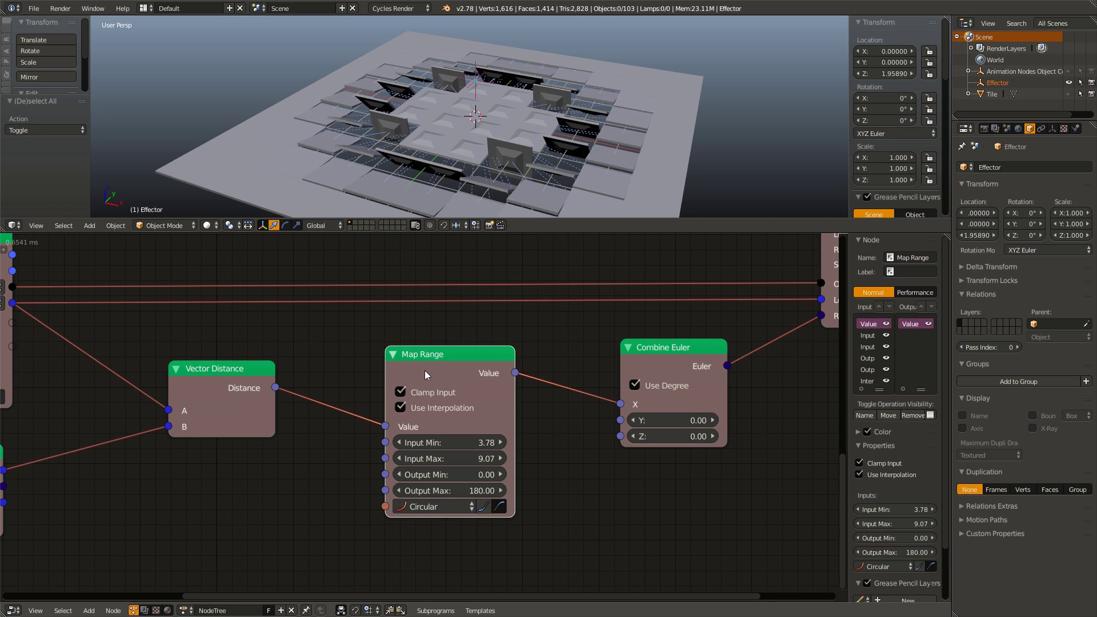
pyautogui.click(500, 507)
# Select the Effector empty and test-move it over the tiles before cancelling.
pyautogui.rightClick(475, 81)
pyautogui.press('g')
pyautogui.hotkey('shift', 'z')
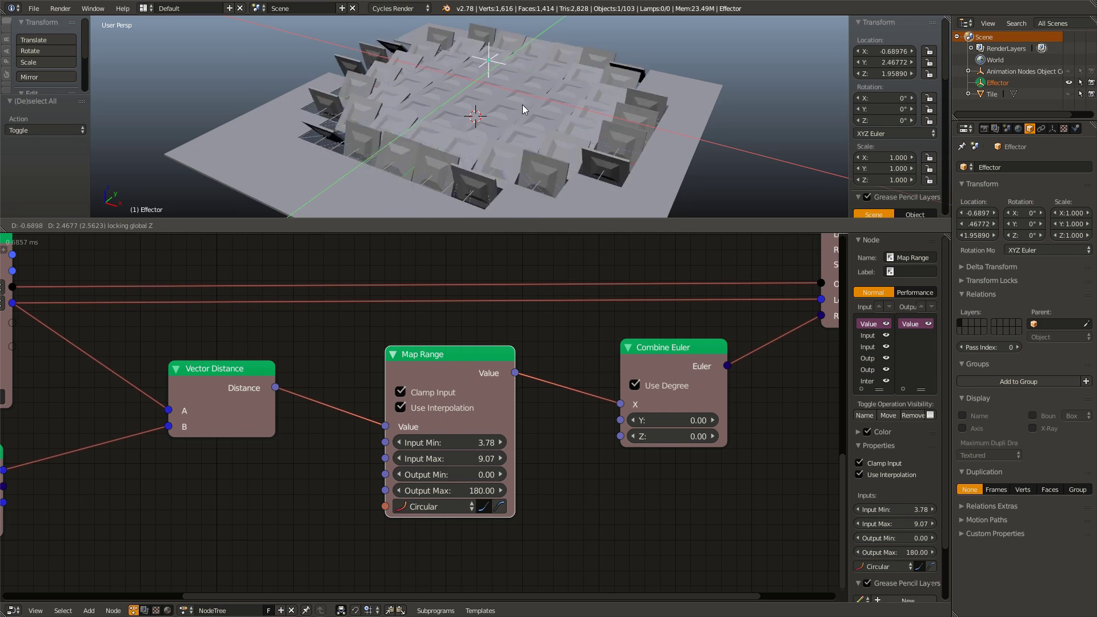
pyautogui.rightClick(538, 156)
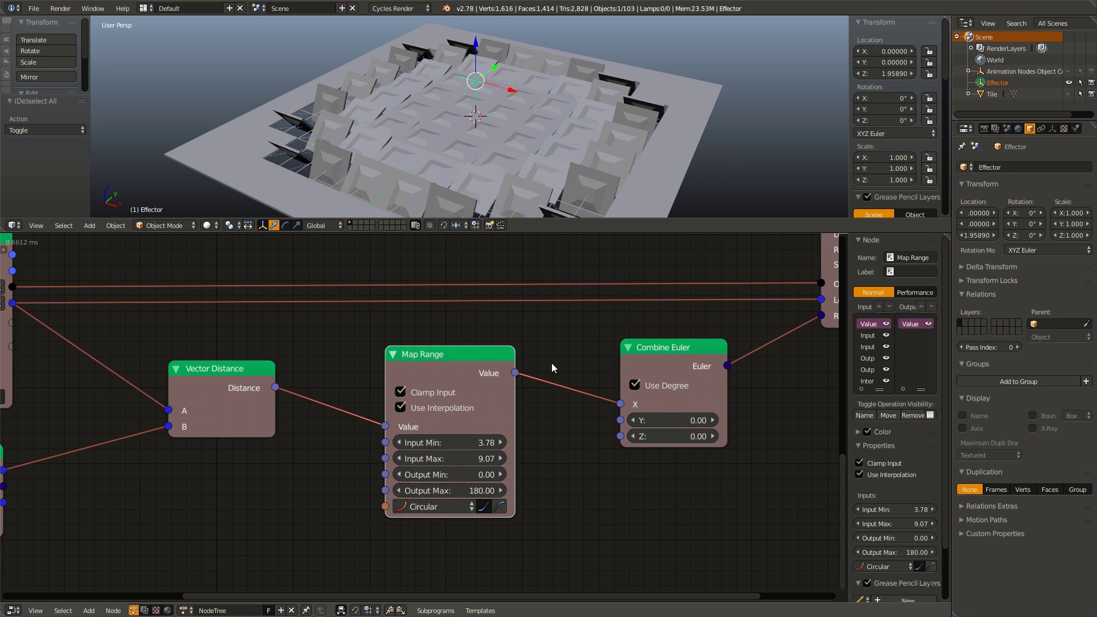
pyautogui.scroll(-8, 577, 382)
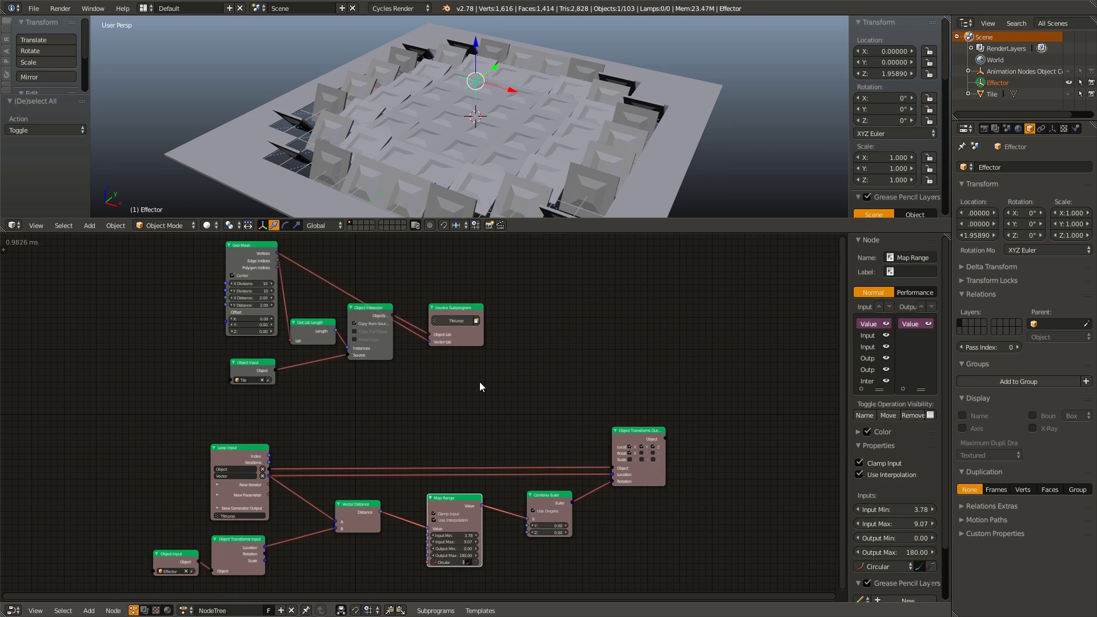
pyautogui.press('g')
pyautogui.press('z')
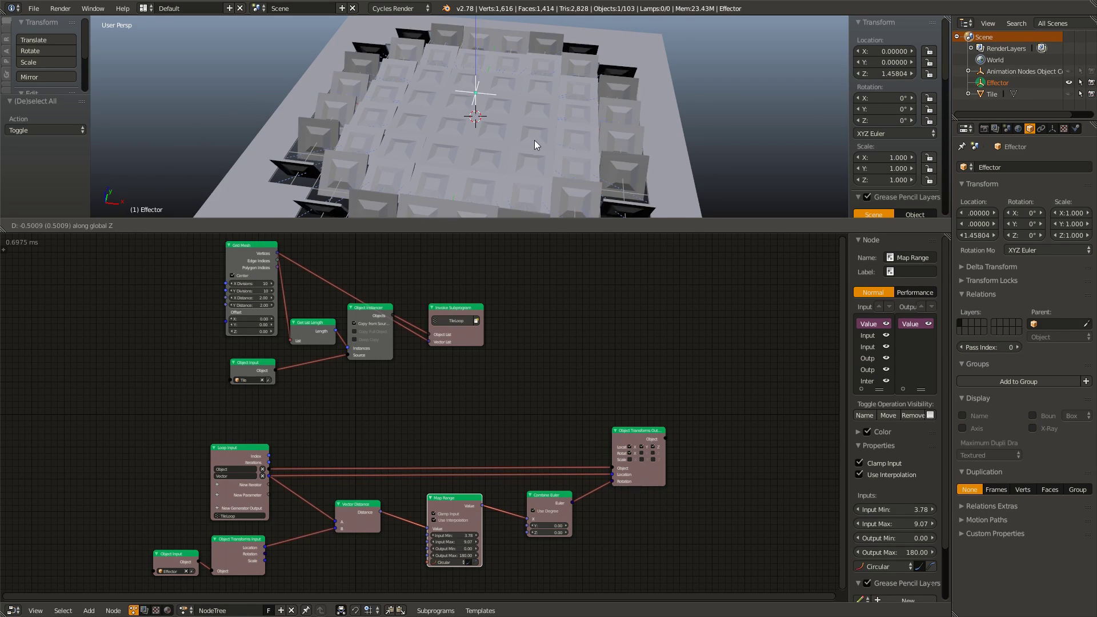
pyautogui.hotkey('shift', 'z')
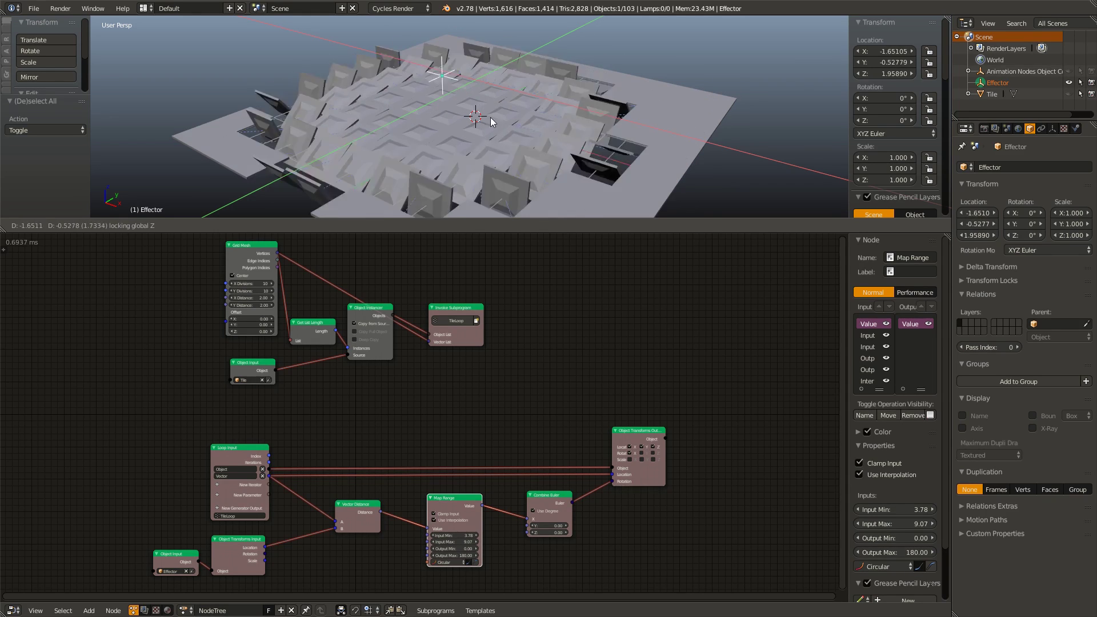
pyautogui.rightClick(526, 108)
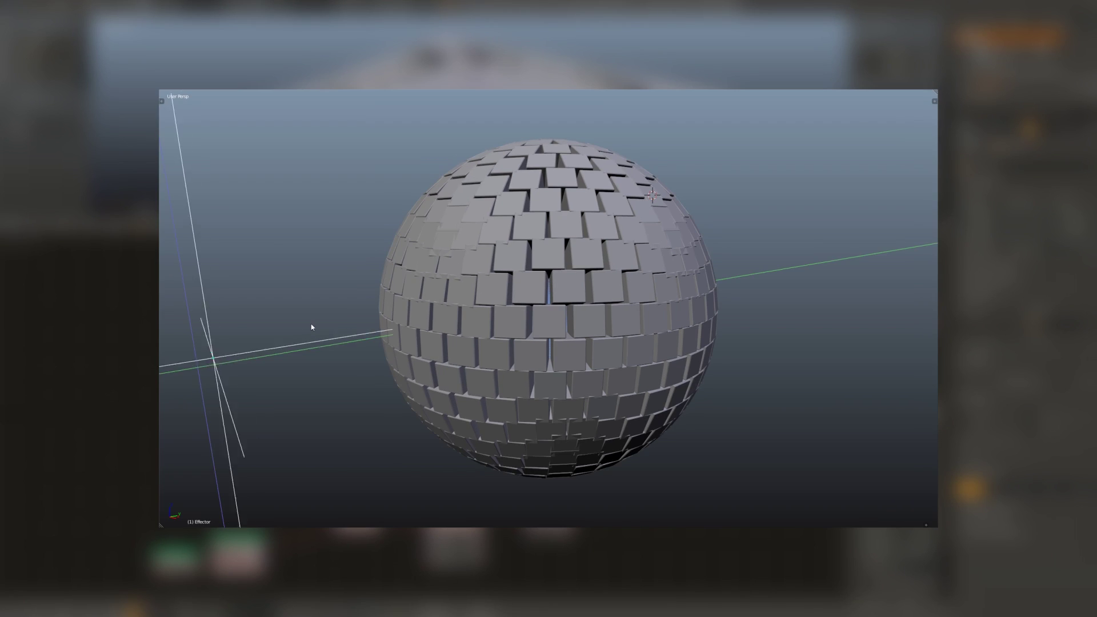
pyautogui.moveTo(311, 326); pyautogui.dragTo(546, 215)
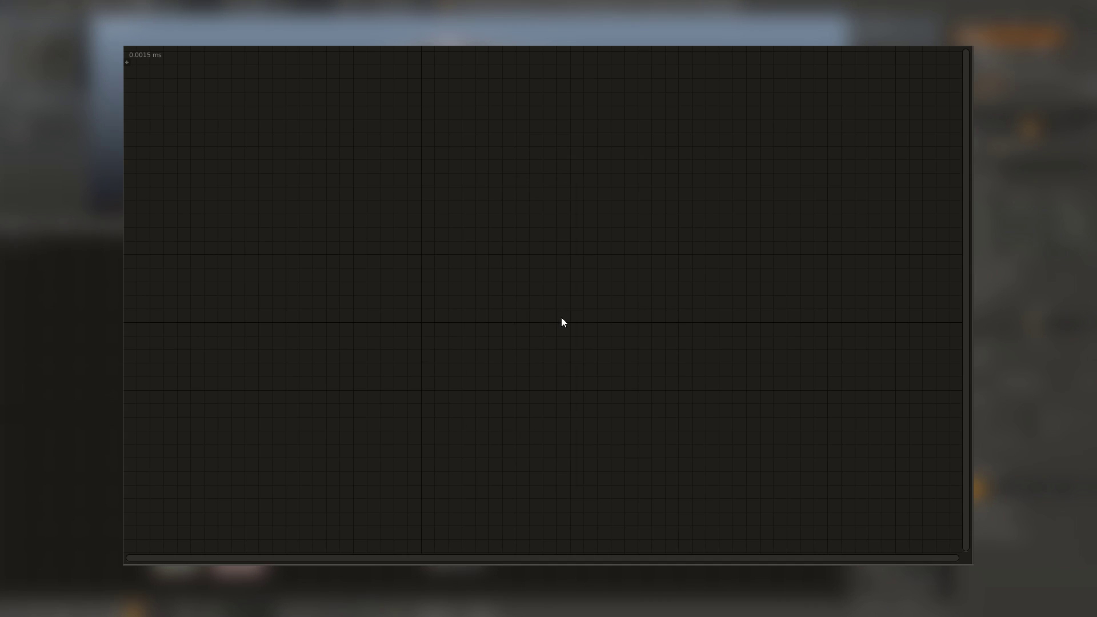
pyautogui.hotkey('shift', 'a')
pyautogui.moveTo(561, 317)
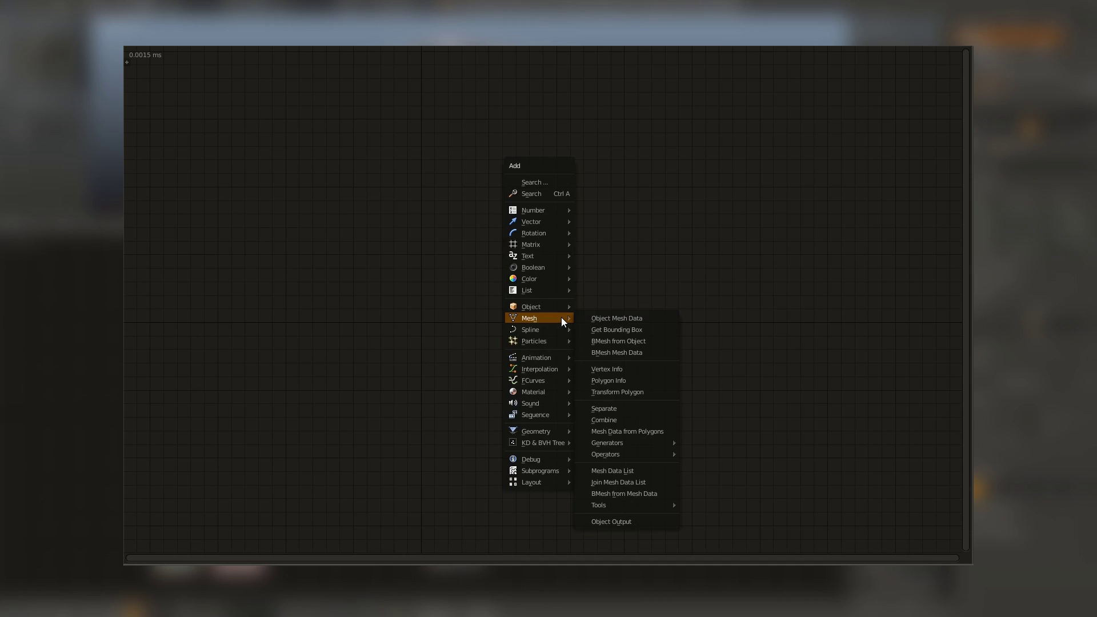
pyautogui.click(589, 319)
pyautogui.click(616, 266)
pyautogui.moveTo(607, 275); pyautogui.dragTo(711, 241)
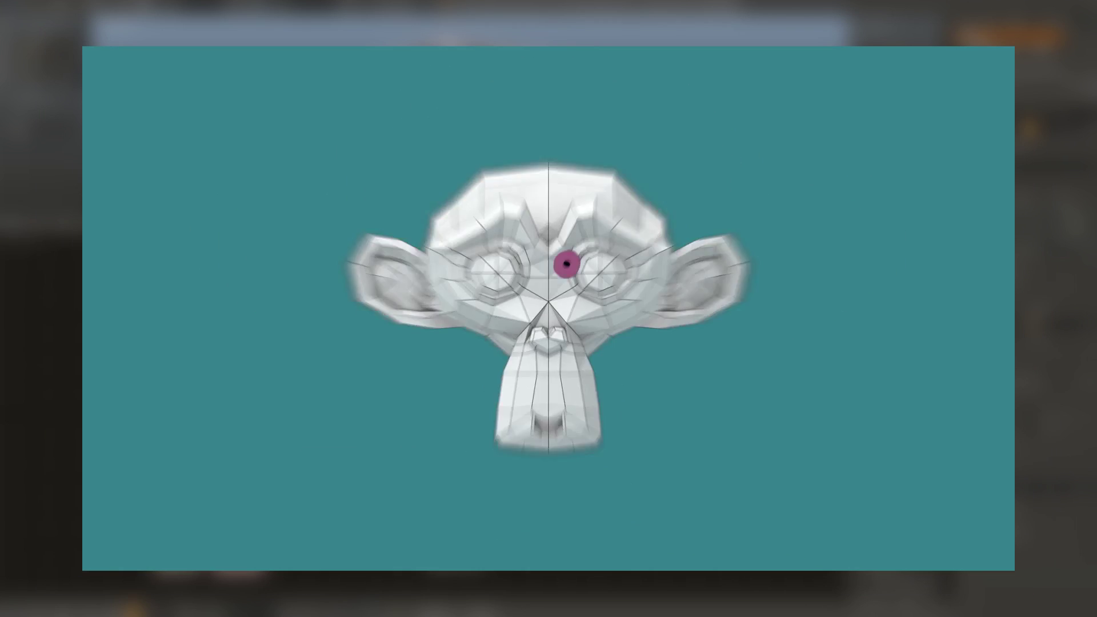